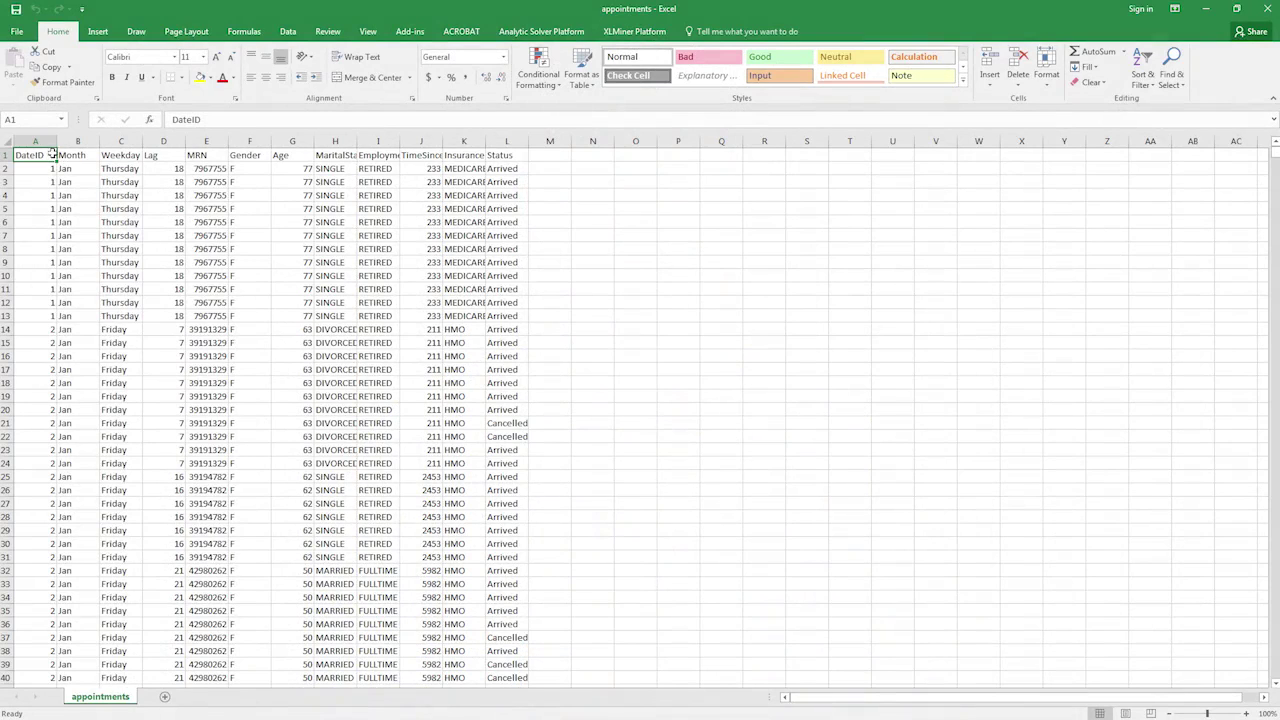
Set up a logistic regression on the appointments data with Lag as the input variable and Status as the output variable.
left_click(507, 157)
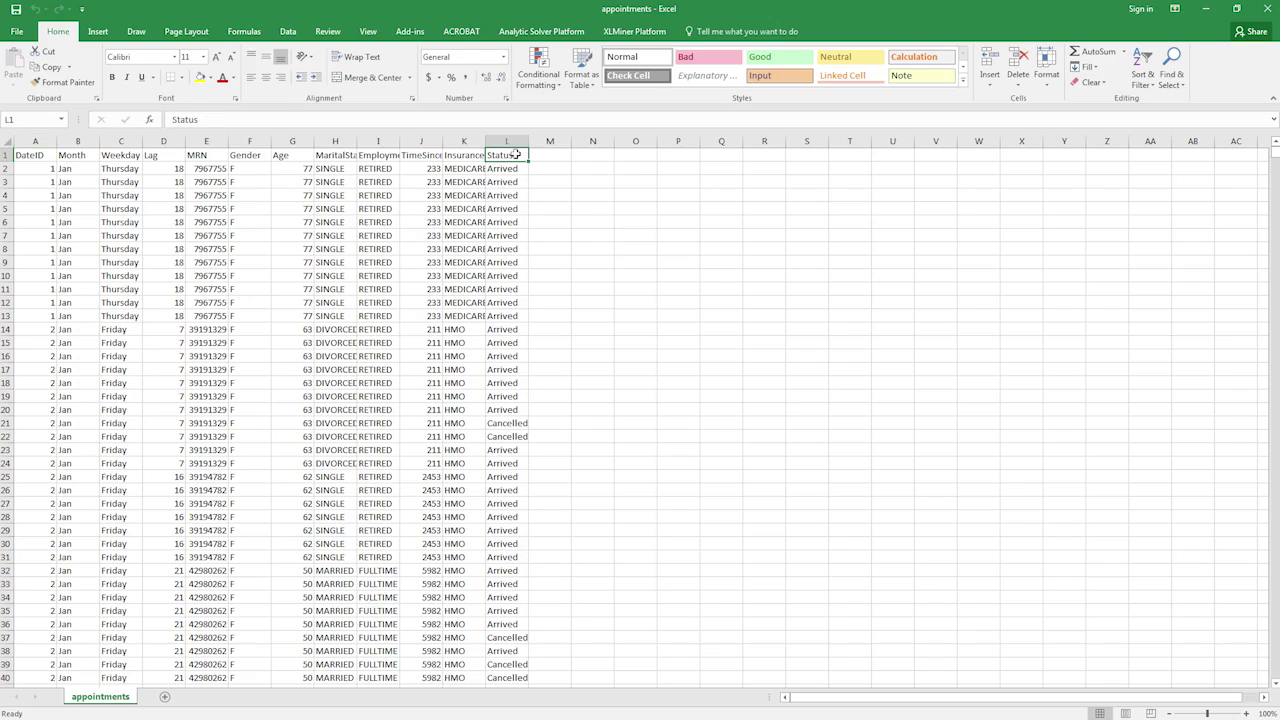
left_click(171, 155)
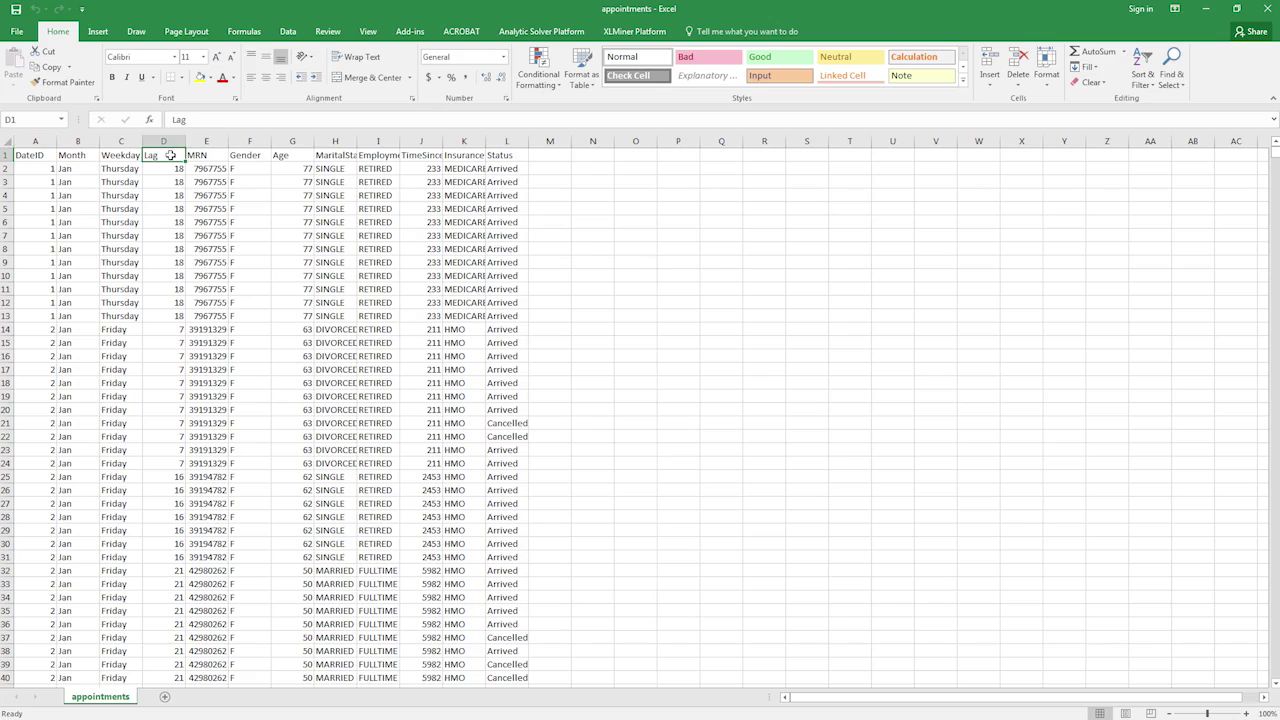
left_click(637, 34)
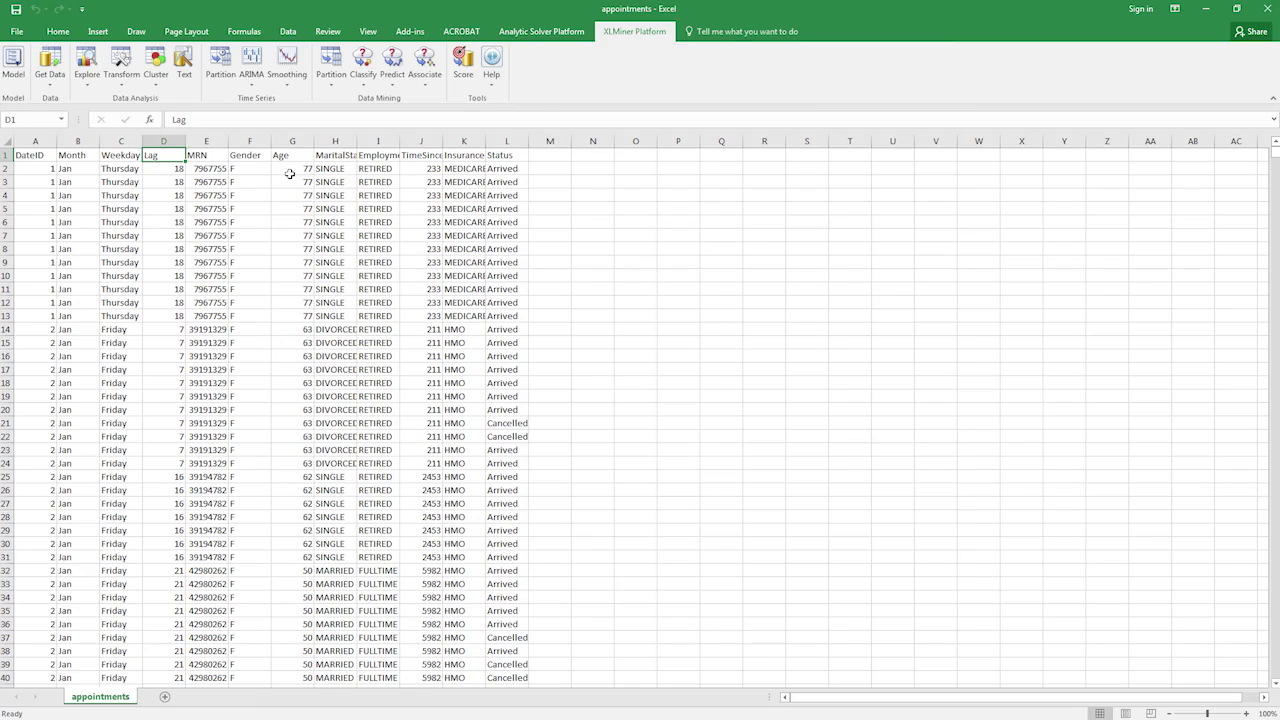
left_click(368, 88)
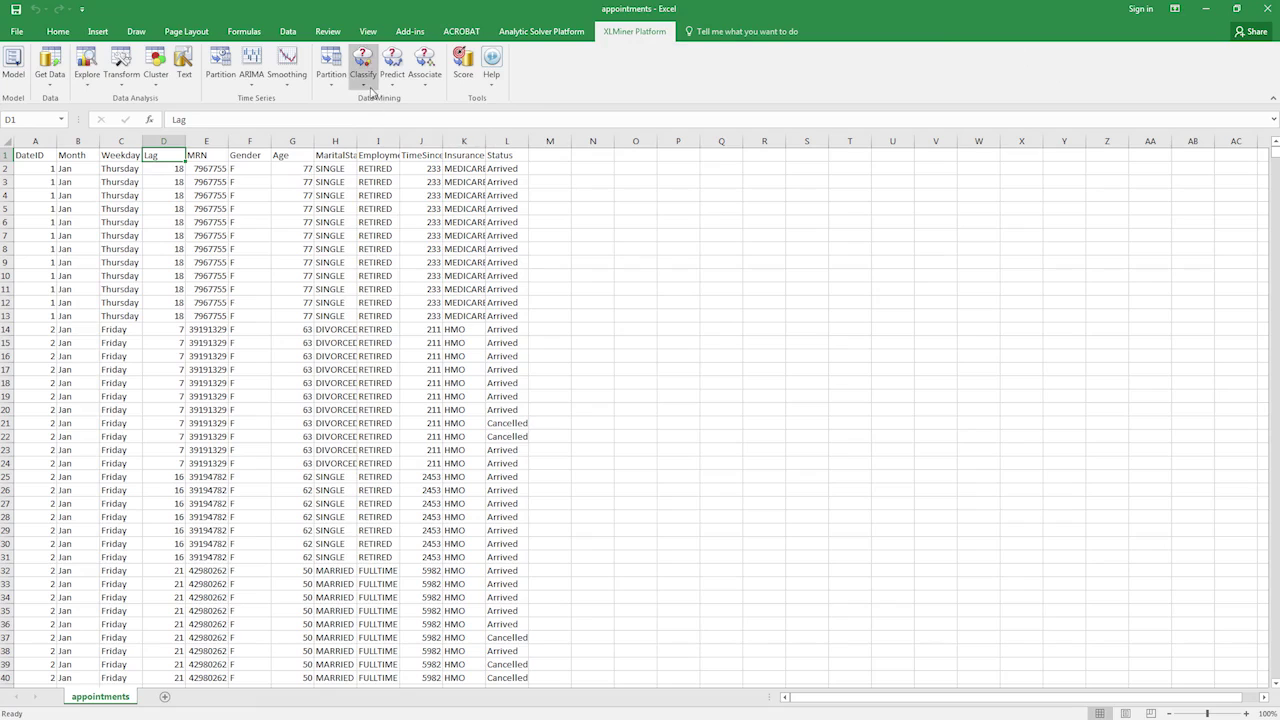
left_click(415, 135)
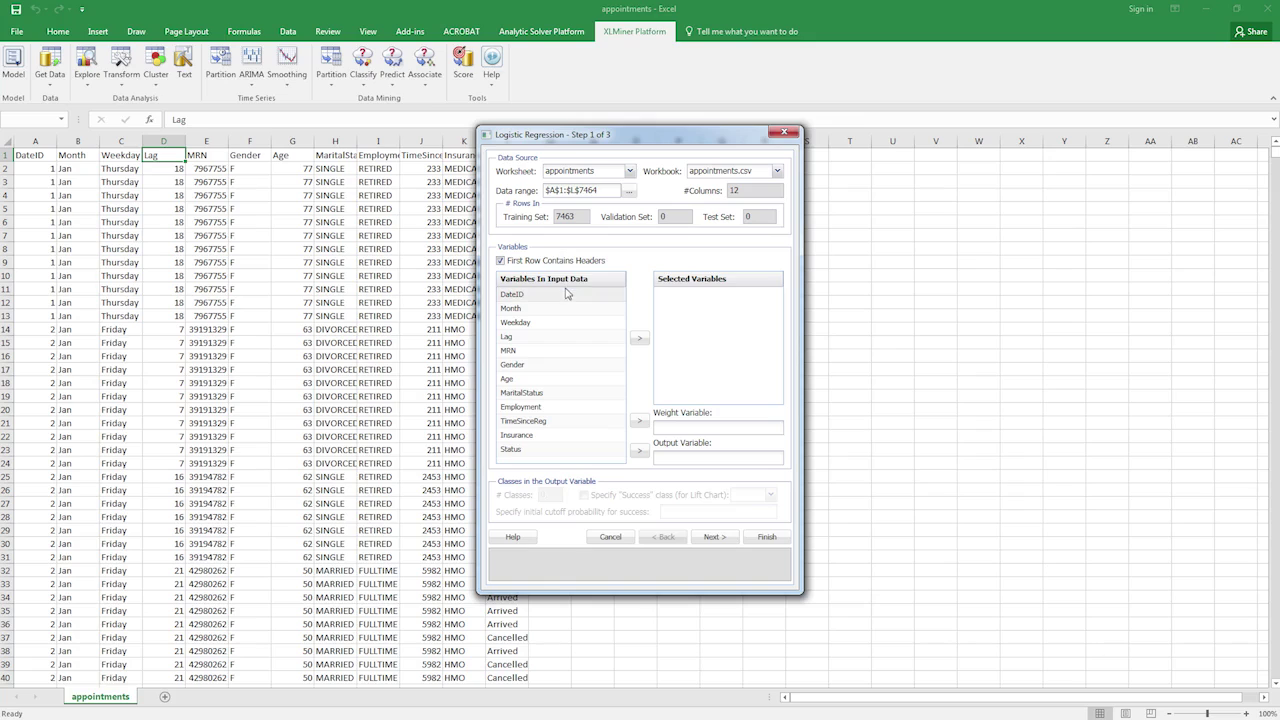
left_click(530, 337)
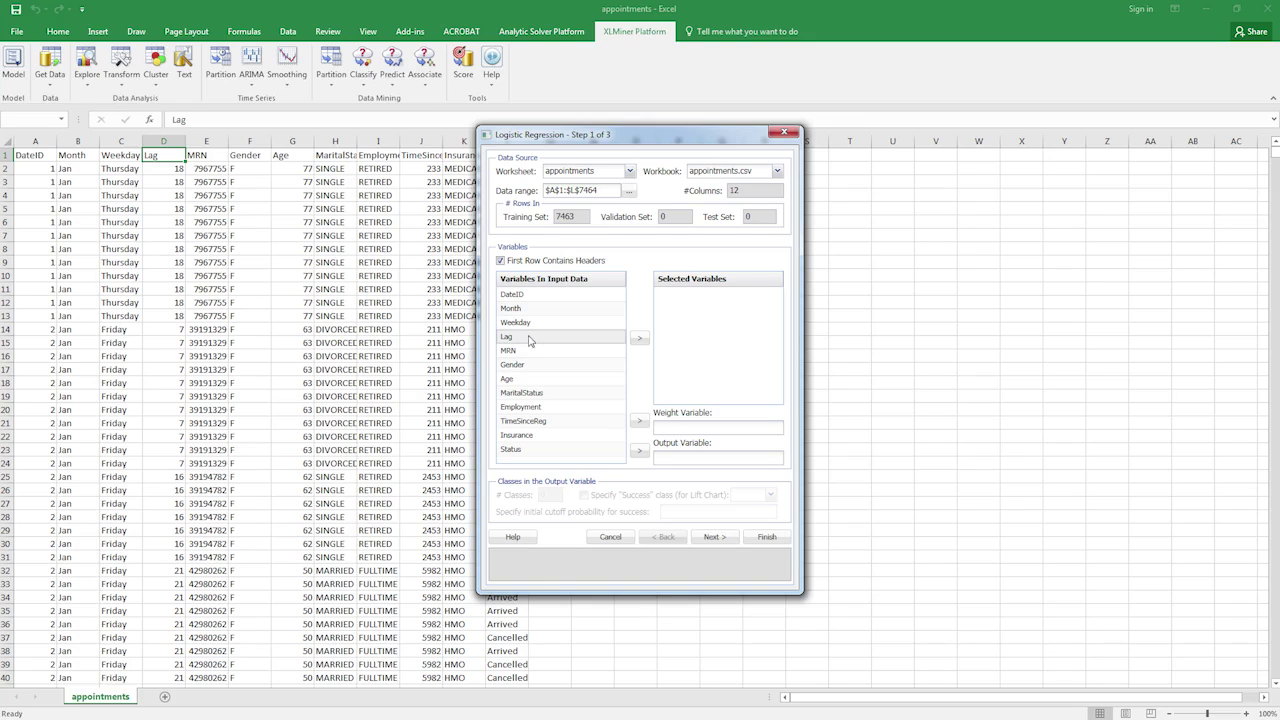
left_click(638, 341)
left_click(515, 435)
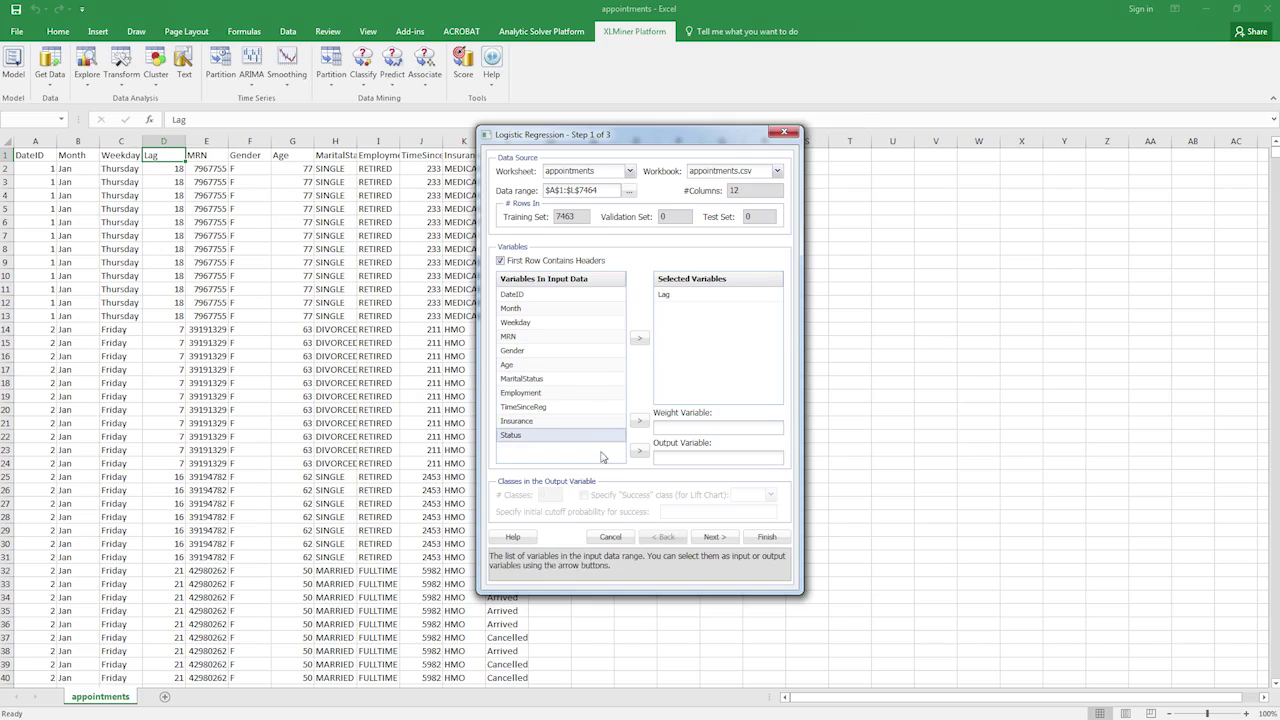
left_click(638, 456)
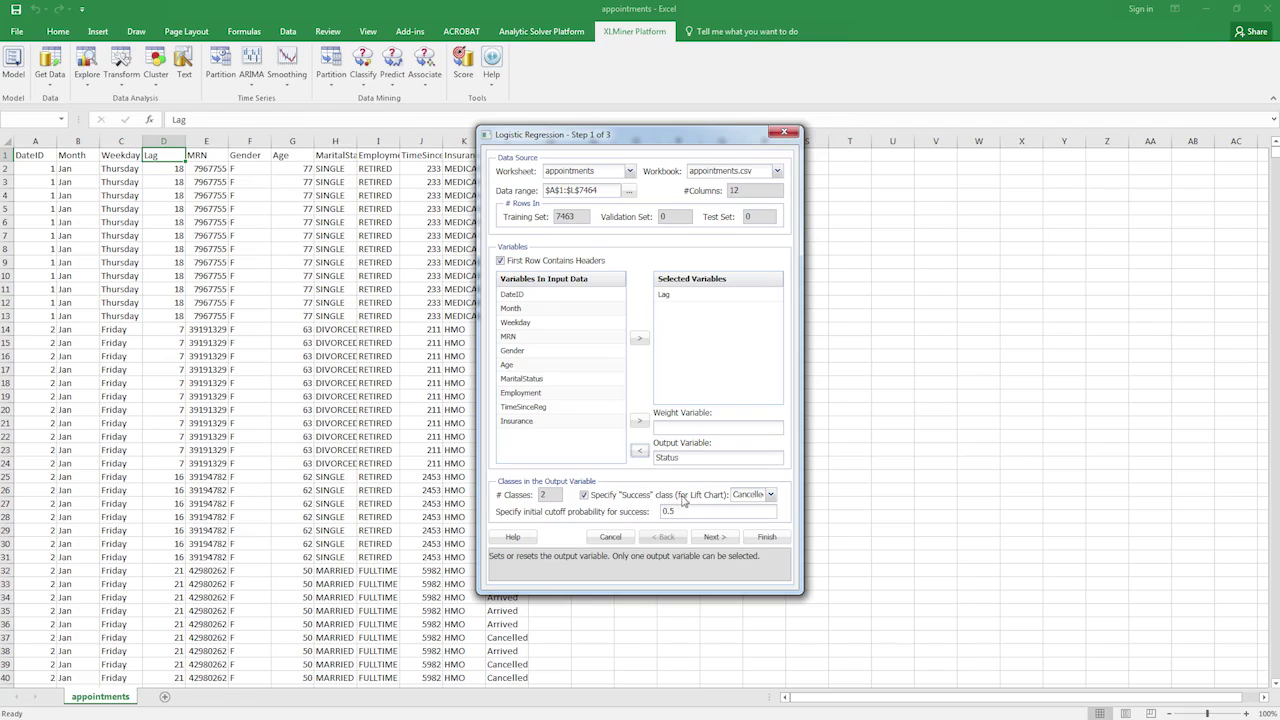
Use Cancelled as the success class with a 0.5 cutoff probability, and run the regression with the default remaining options.
left_click(746, 495)
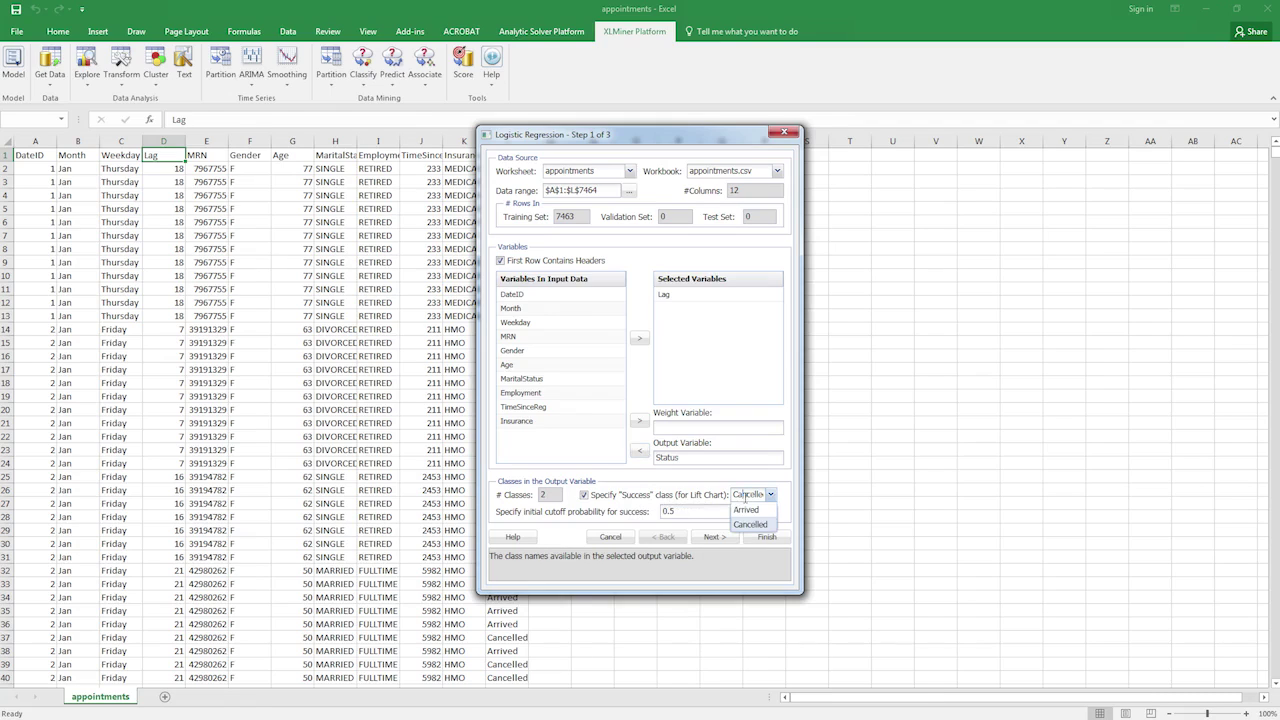
left_click(749, 525)
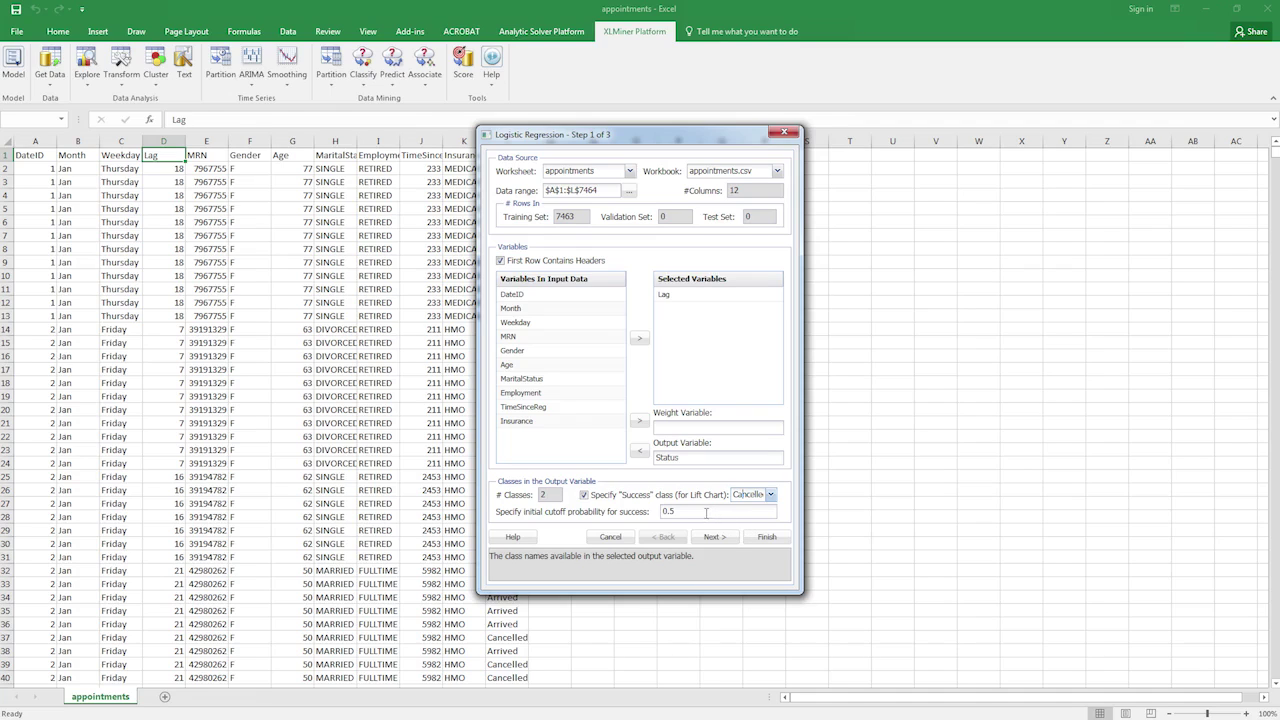
left_click(705, 512)
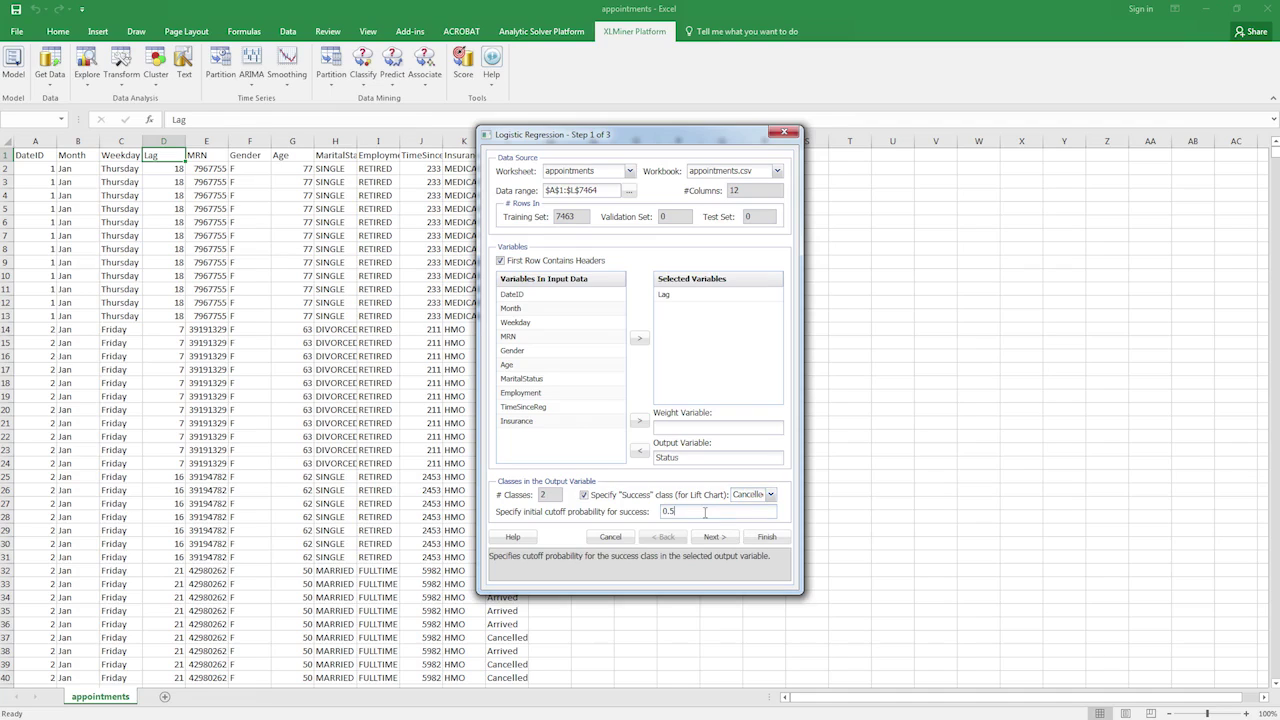
left_click(718, 537)
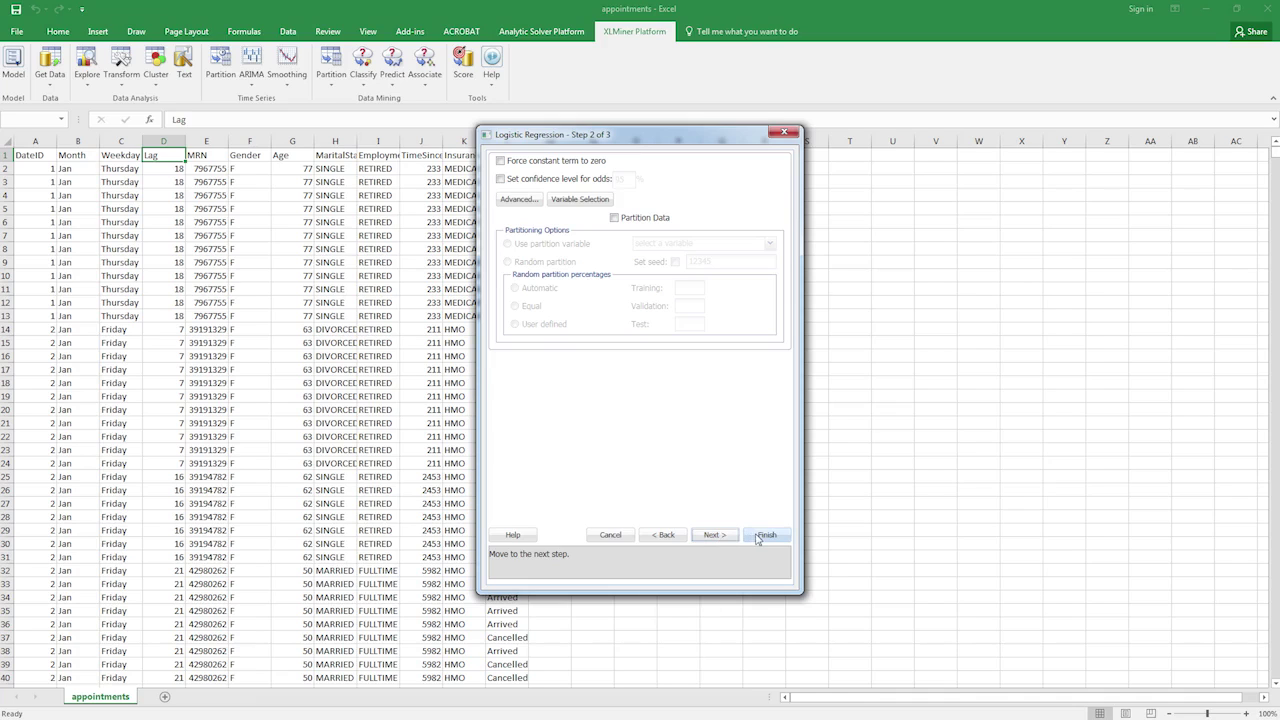
left_click(758, 537)
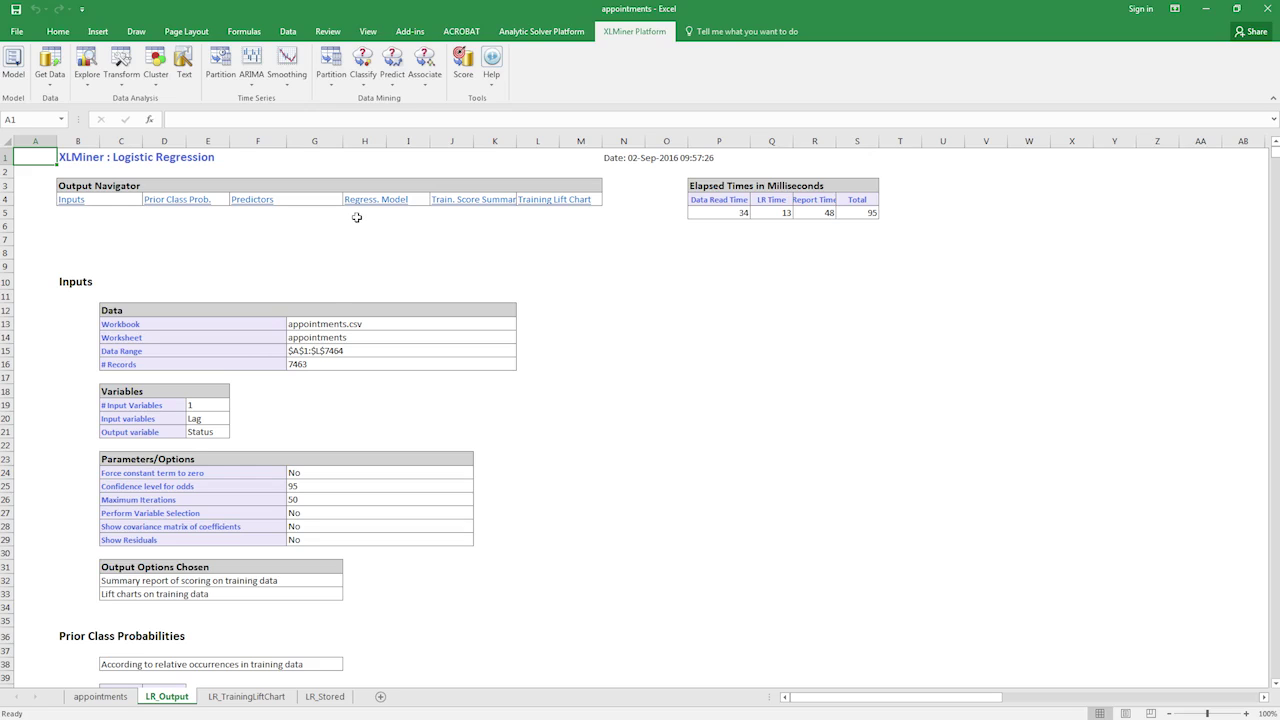
Examine the regression model's coefficients, p-values, multiple R² and residual deviance, and the training data scoring summary.
left_click(386, 205)
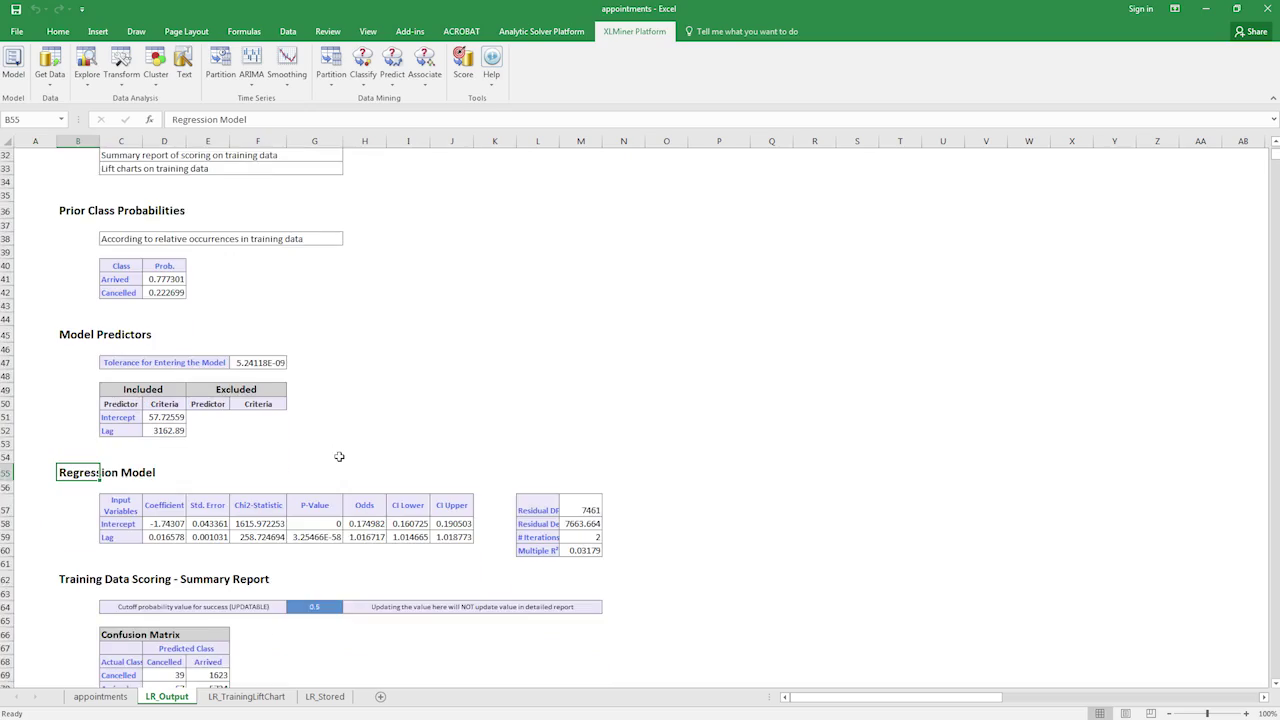
scroll(339, 456, "down", 1)
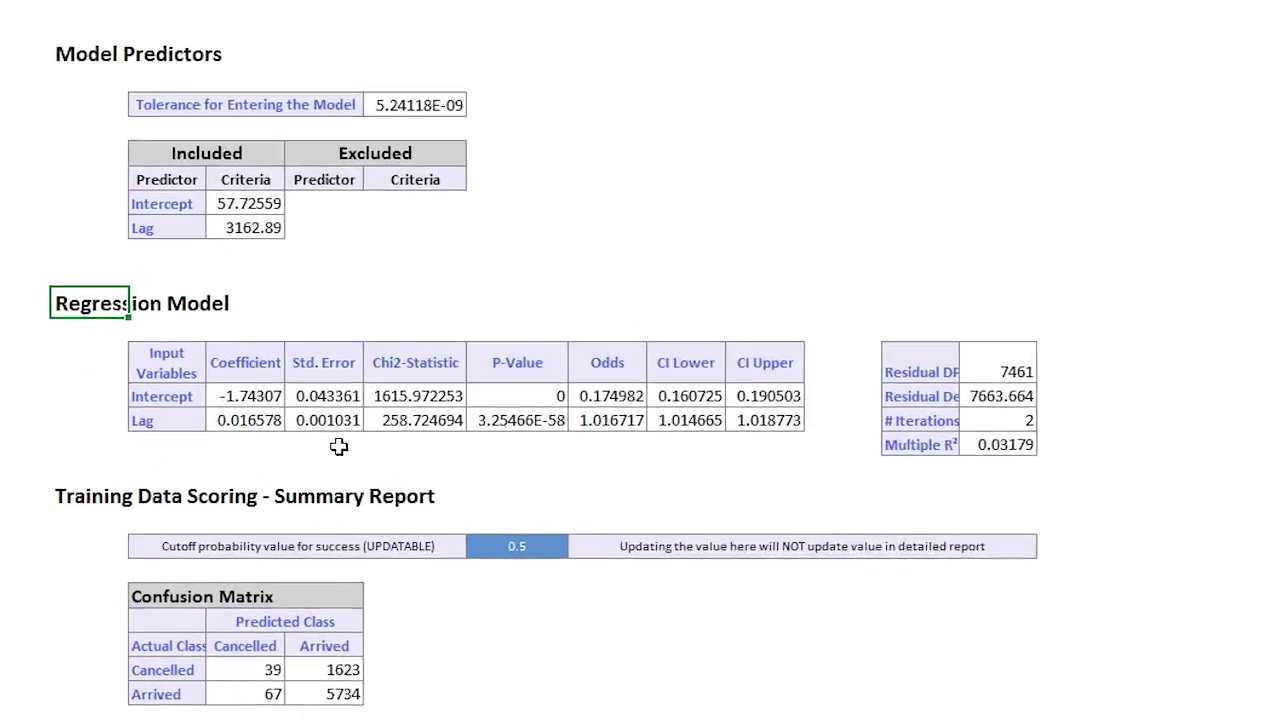
left_click_drag(246, 396, 242, 420)
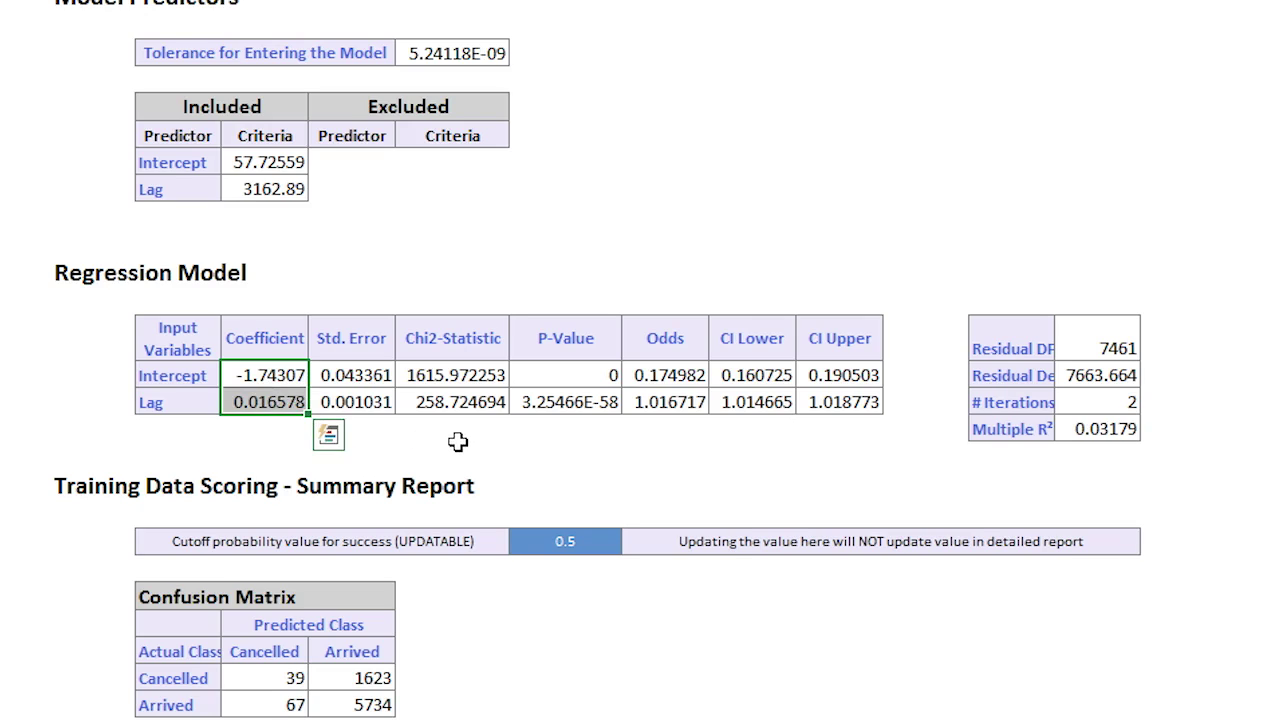
left_click(587, 371)
left_click_drag(587, 371, 580, 404)
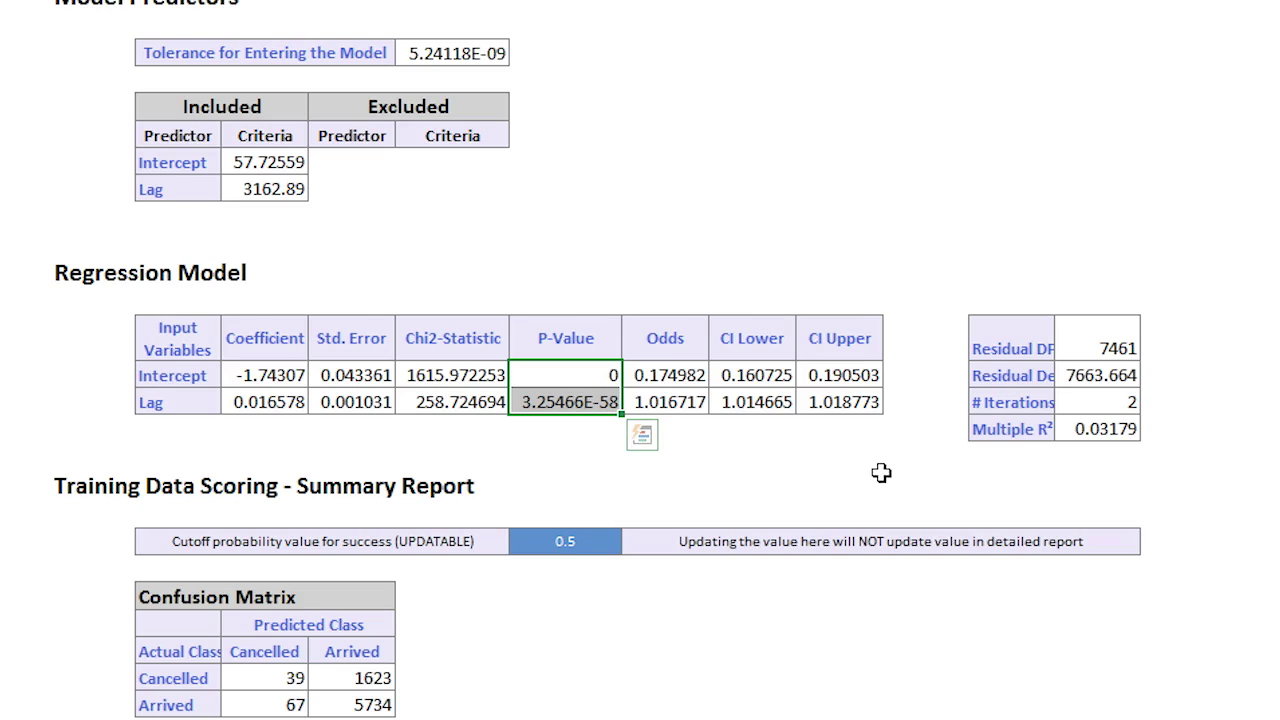
left_click(1088, 428)
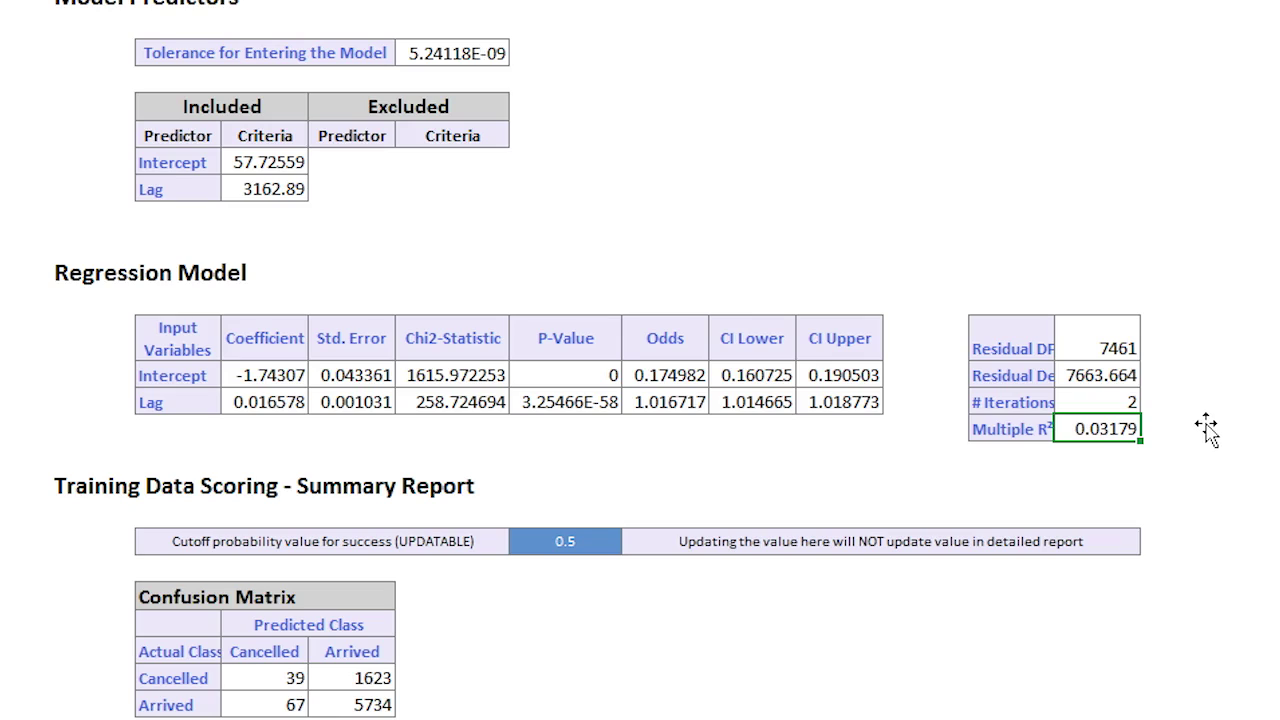
left_click(1112, 378)
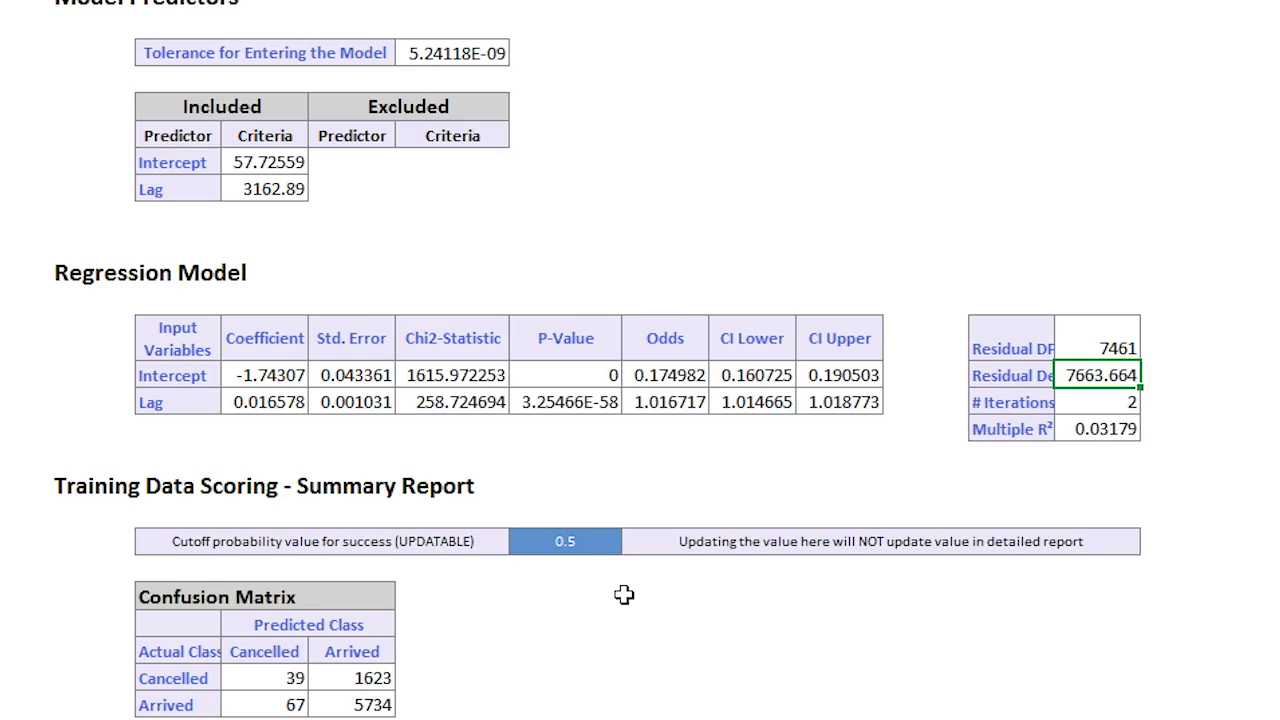
scroll(624, 595, "down", 5)
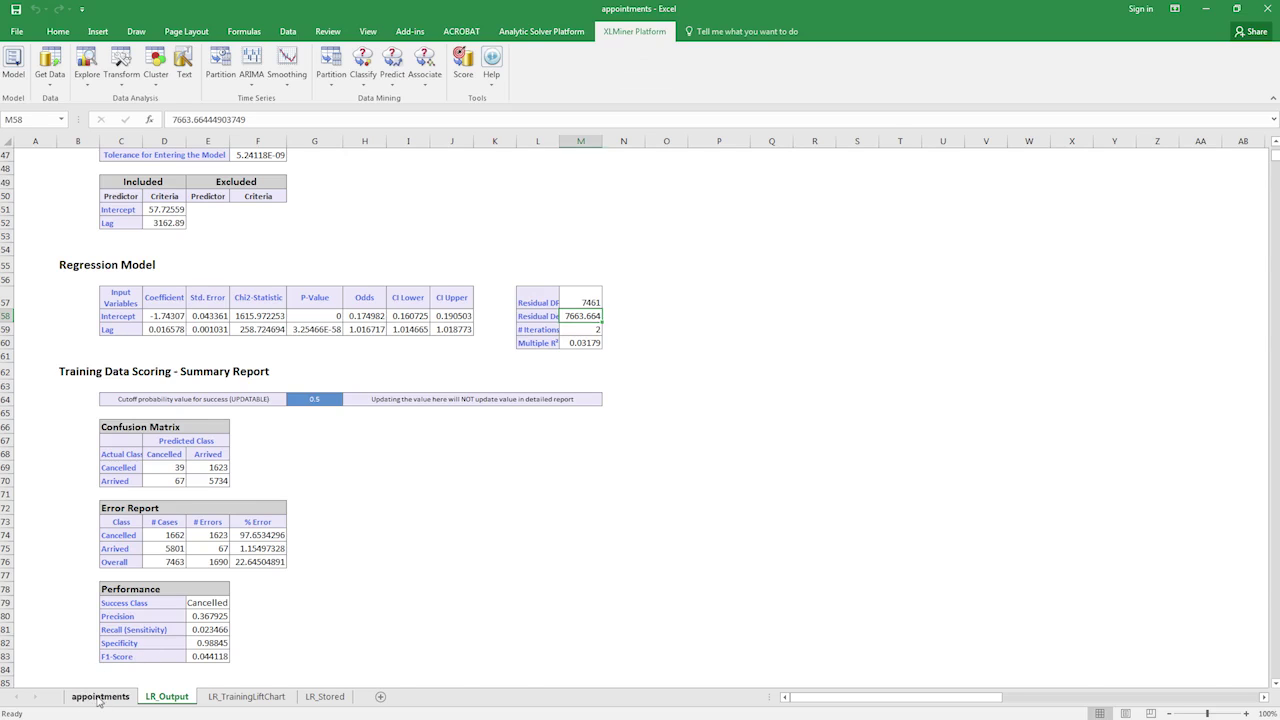
Create dummy variables for the Gender column of the appointments worksheet.
left_click(99, 697)
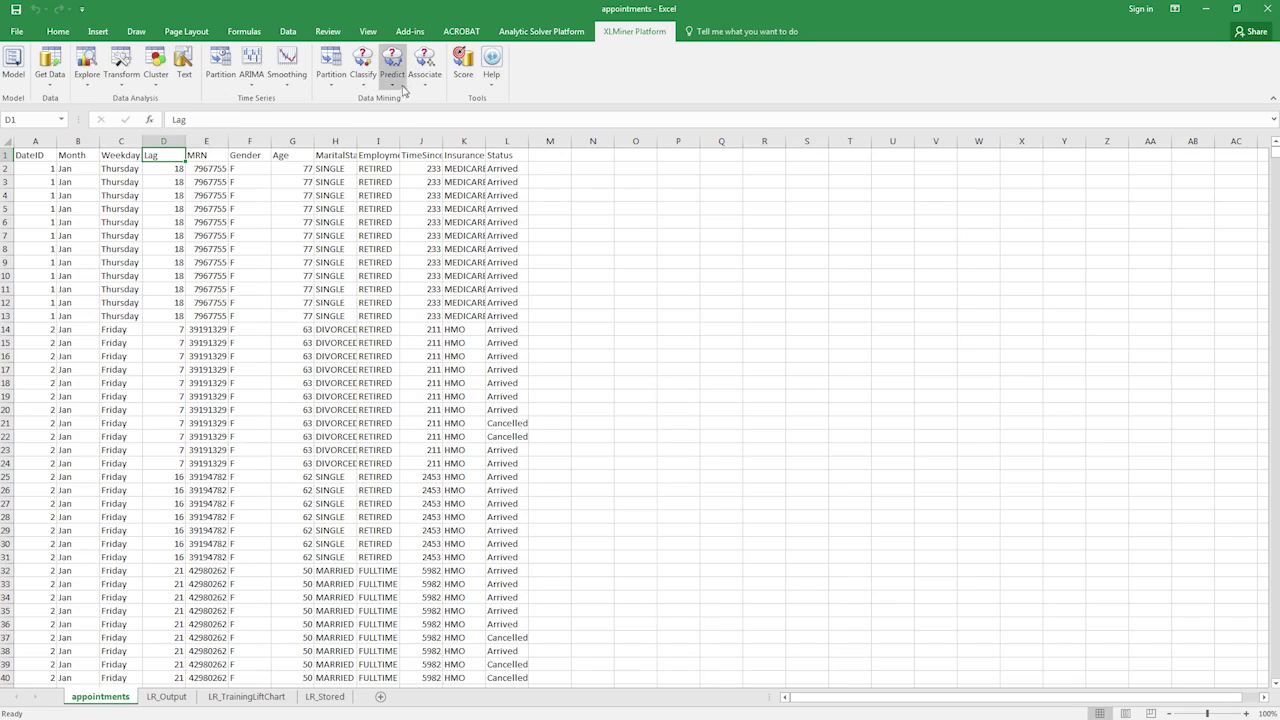
left_click(120, 78)
mouse_move(155, 166)
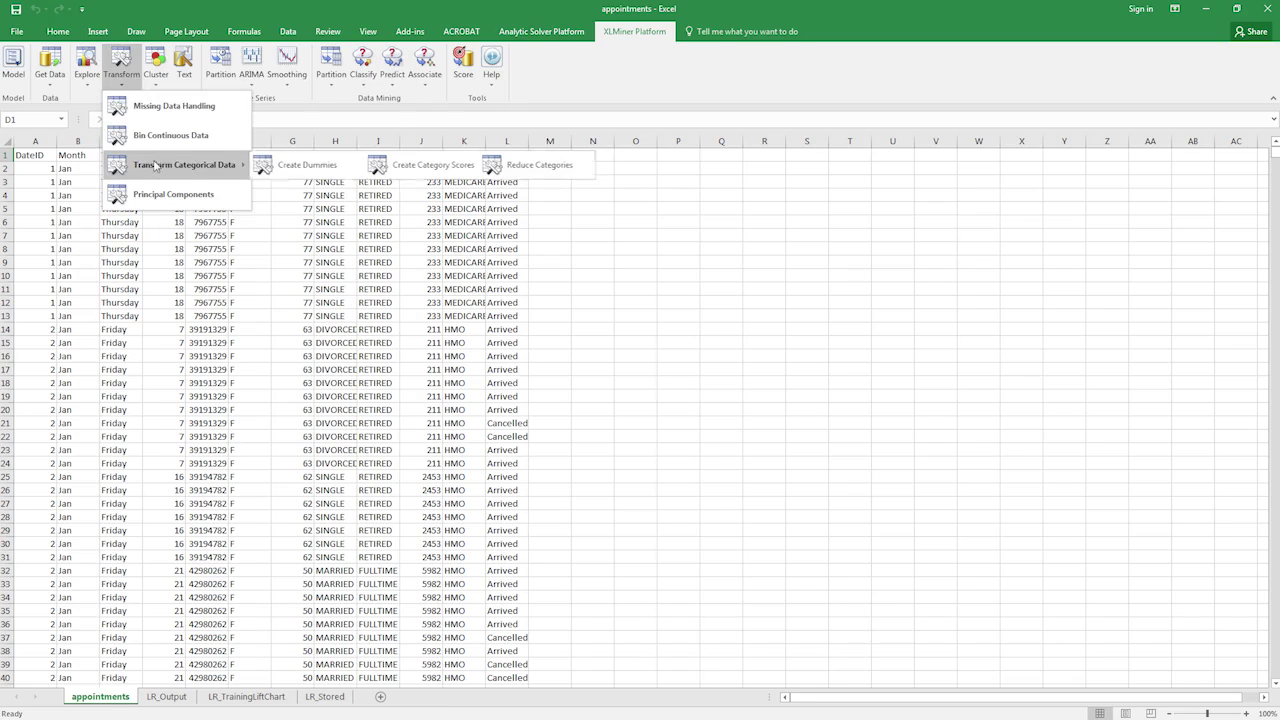
left_click(300, 170)
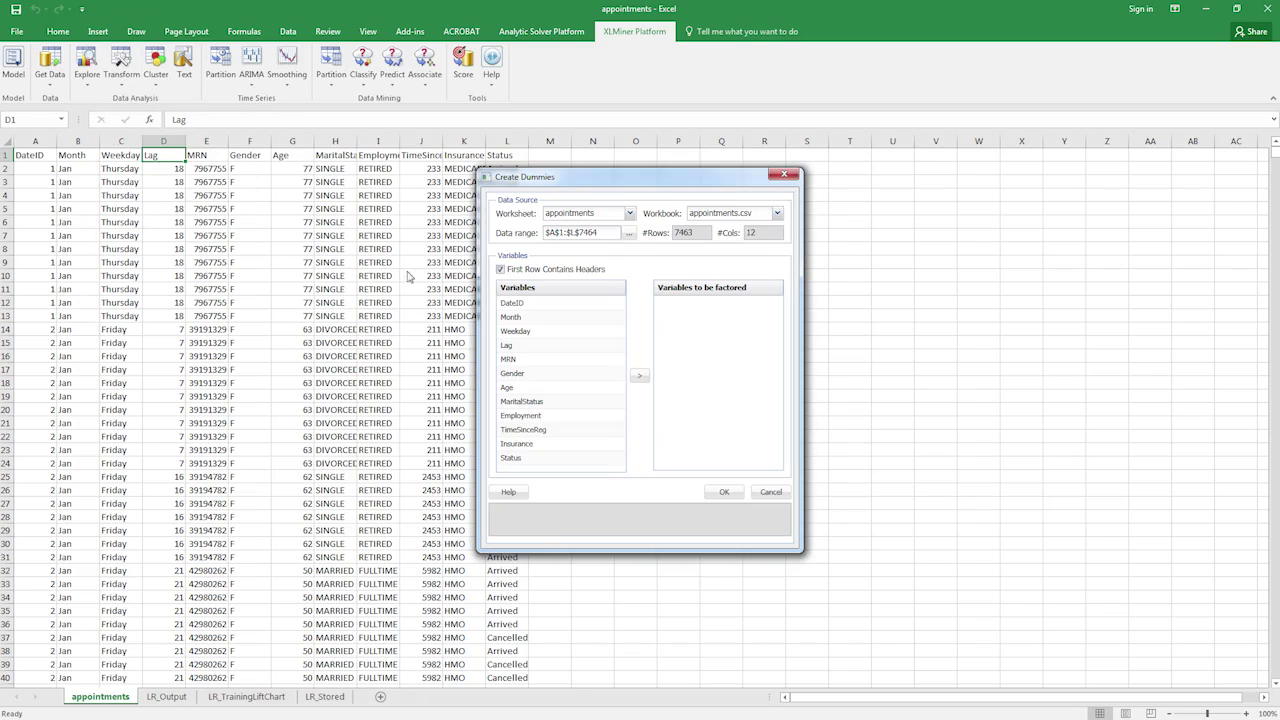
left_click(528, 377)
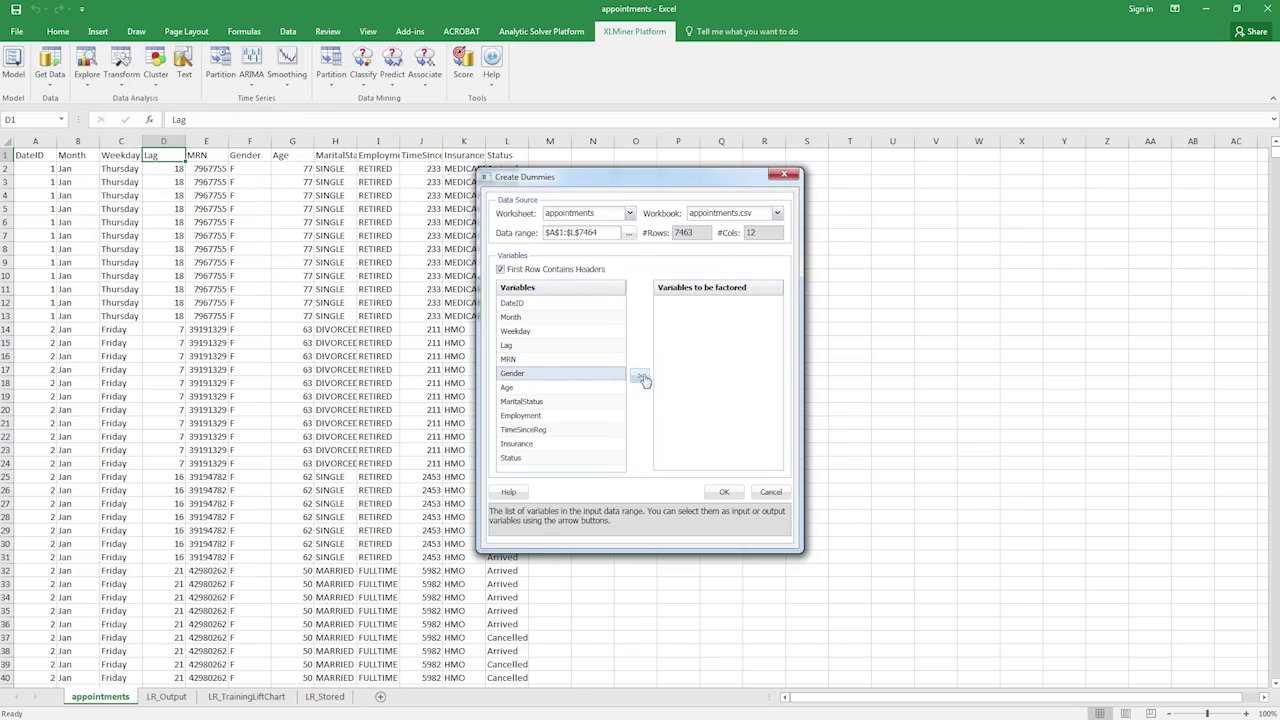
left_click(639, 377)
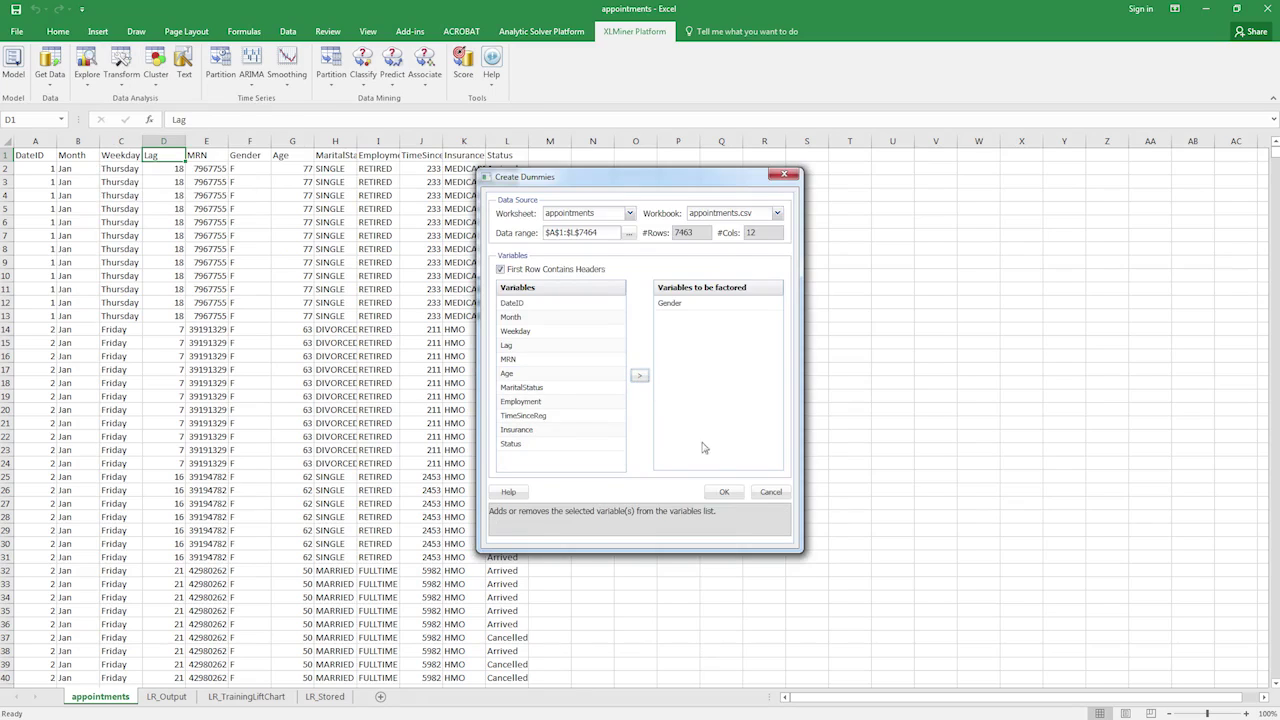
left_click(724, 491)
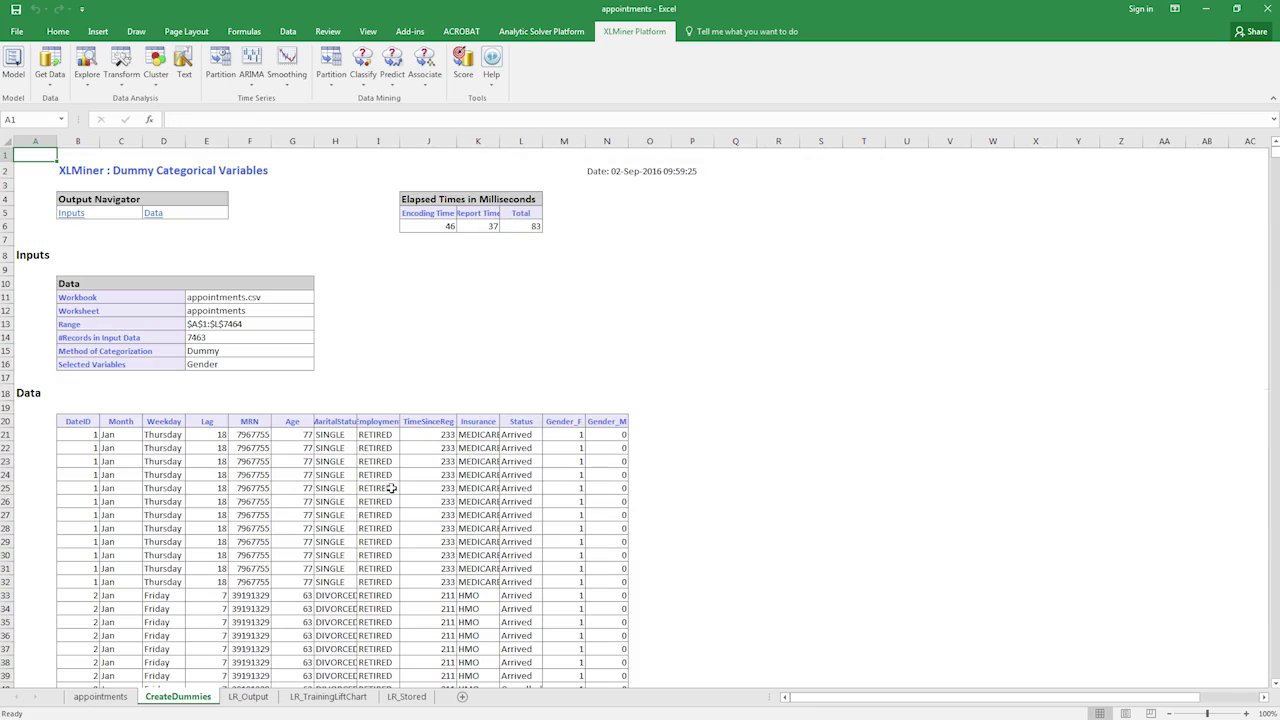
Inspect the Gender_F and Gender_M dummy columns in the generated data table.
left_click(564, 420)
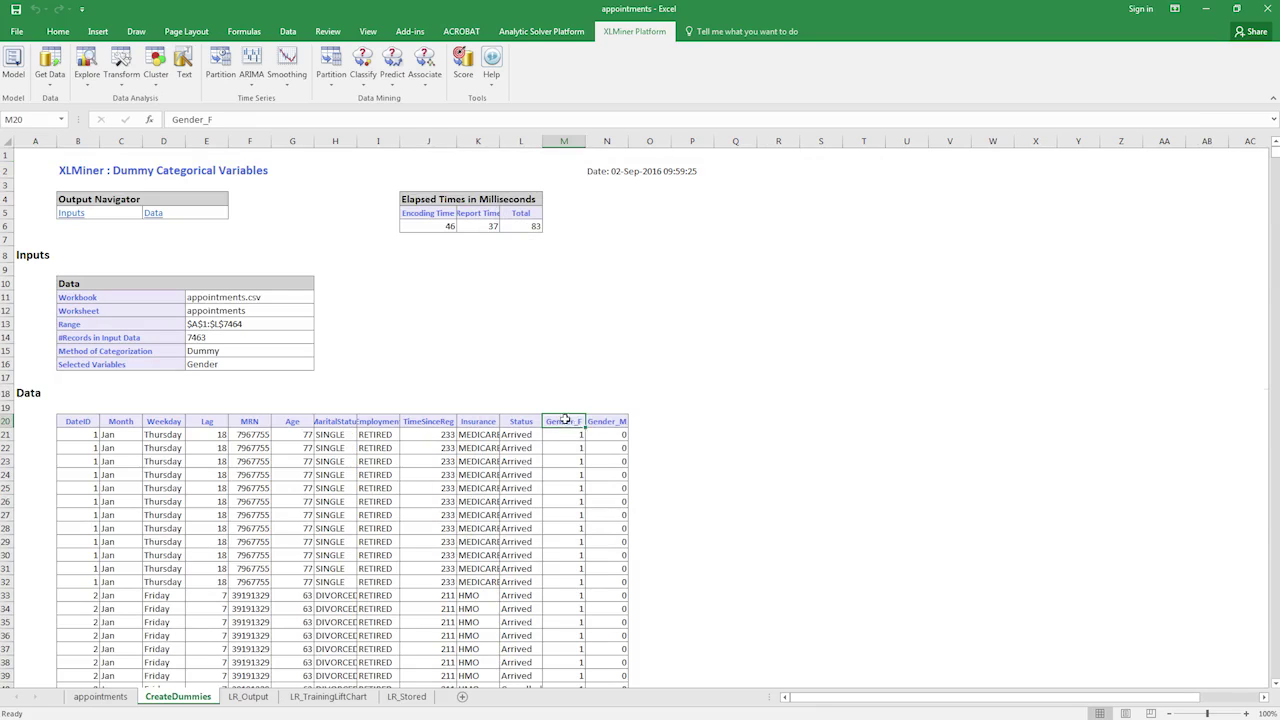
left_click_drag(564, 420, 606, 421)
left_click(568, 423)
left_click(605, 422)
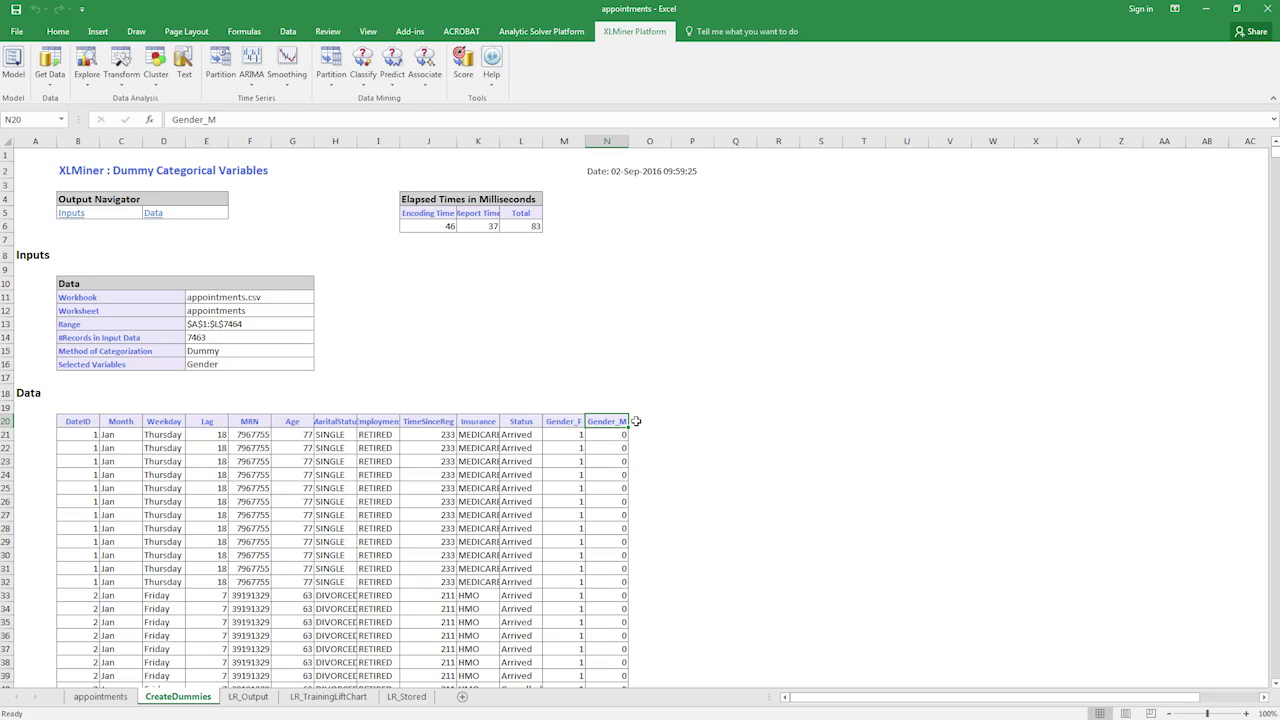
Start a logistic regression on the CreateDummies data with Lag and Gender_M as the input variables.
left_click(375, 86)
left_click(390, 145)
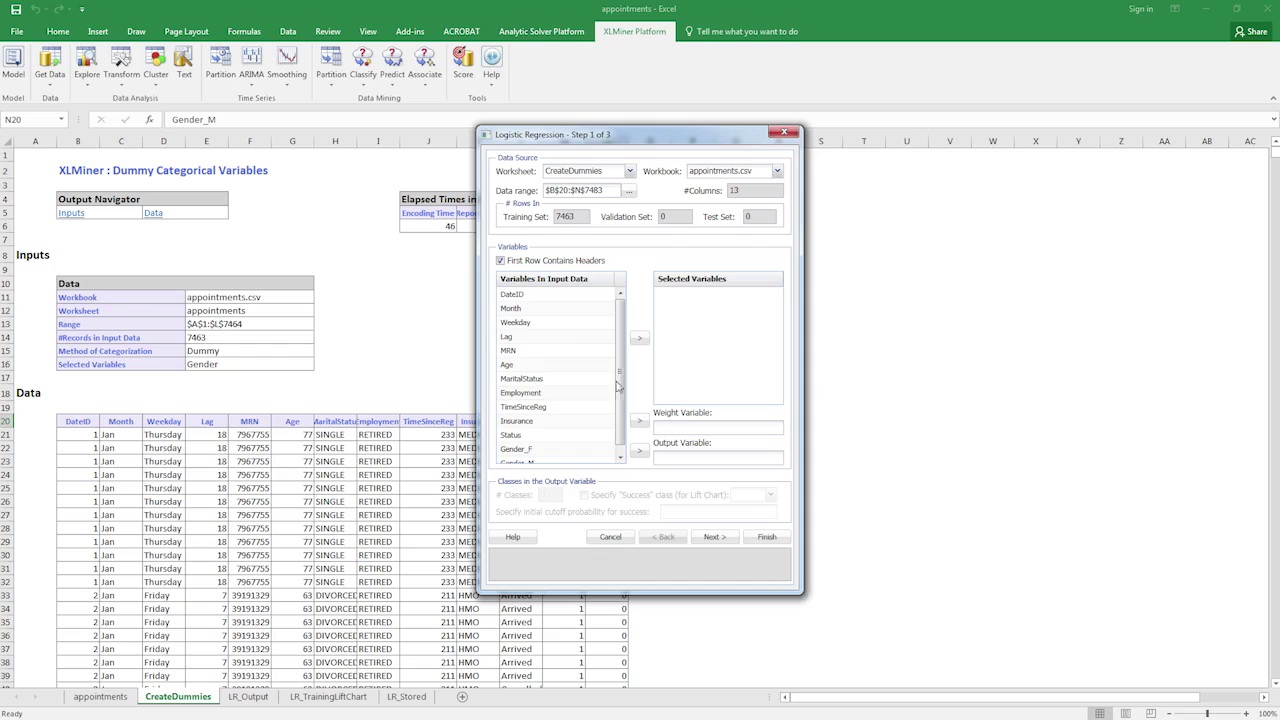
left_click(570, 338)
left_click(638, 339)
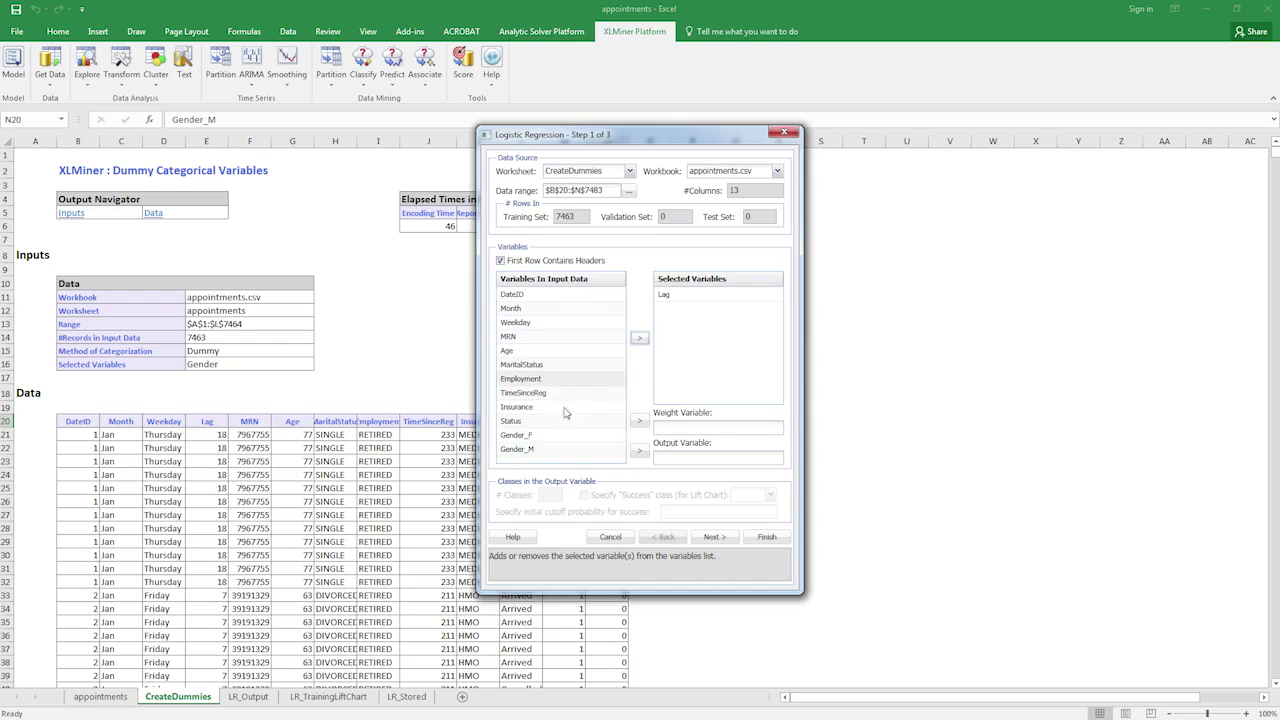
left_click(525, 449)
left_click(639, 341)
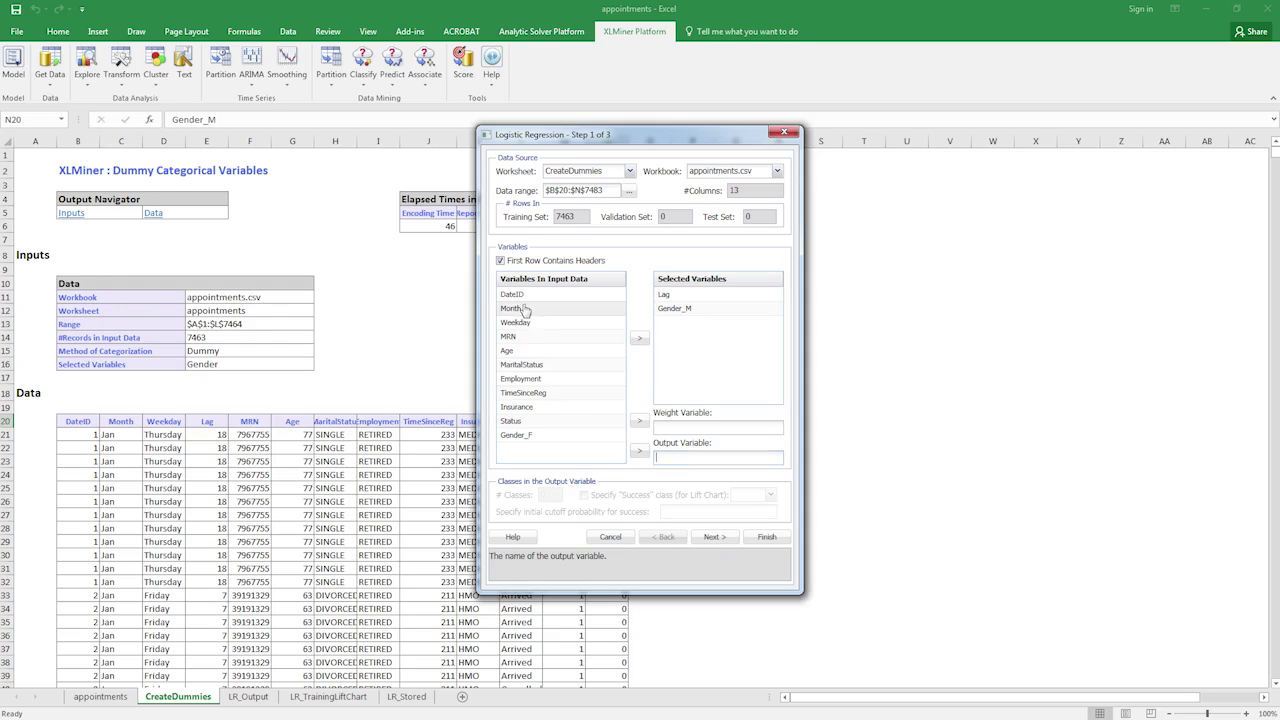
Set Status as the output variable and run the two-variable logistic regression with the default options.
left_click(518, 422)
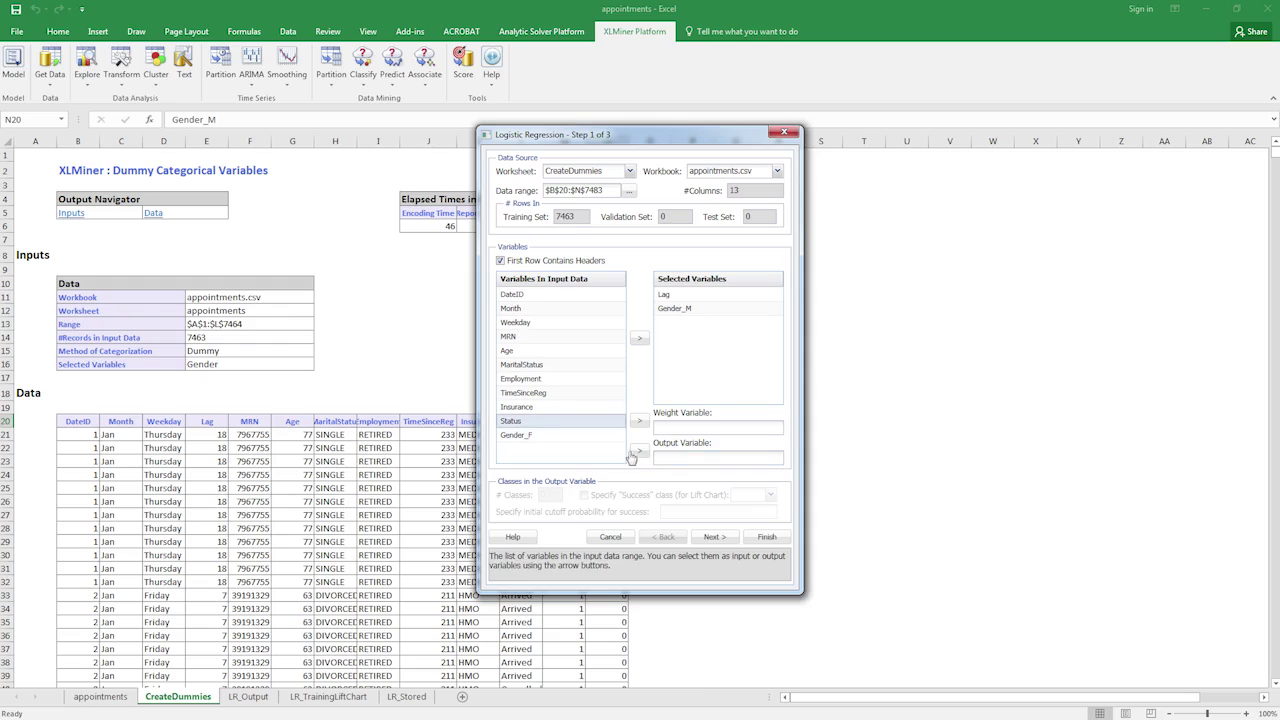
left_click(639, 450)
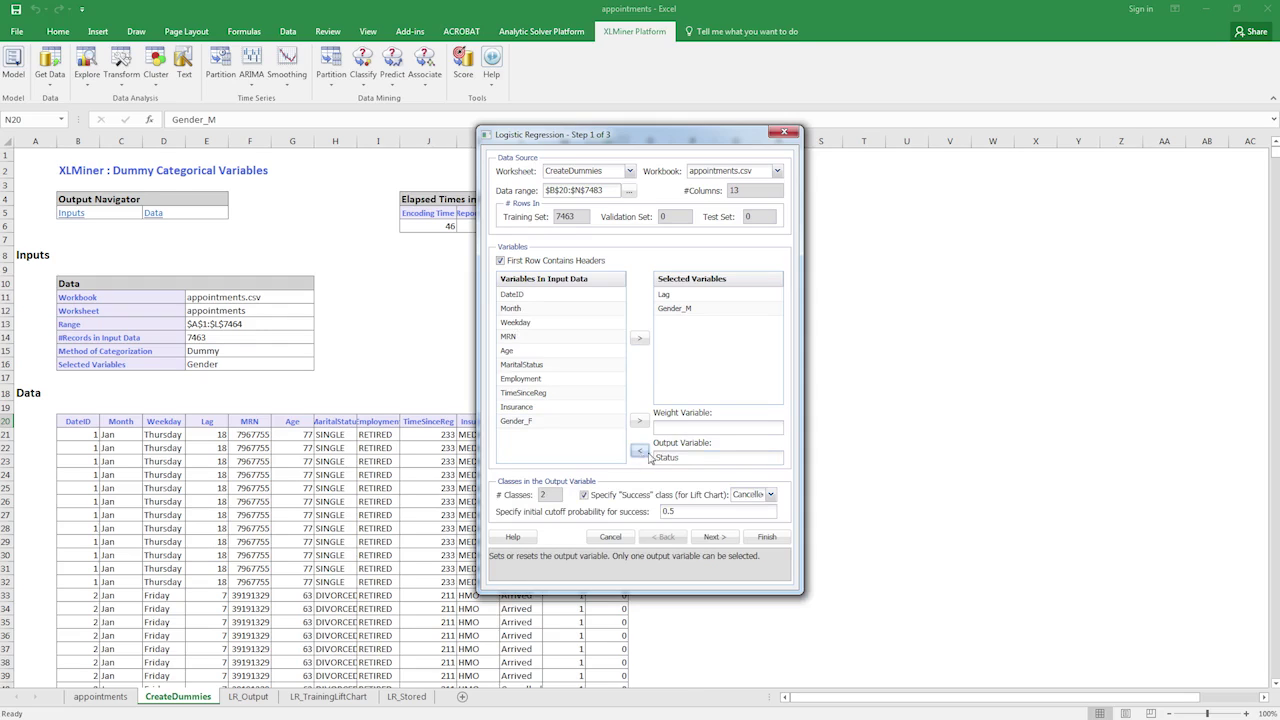
left_click(767, 538)
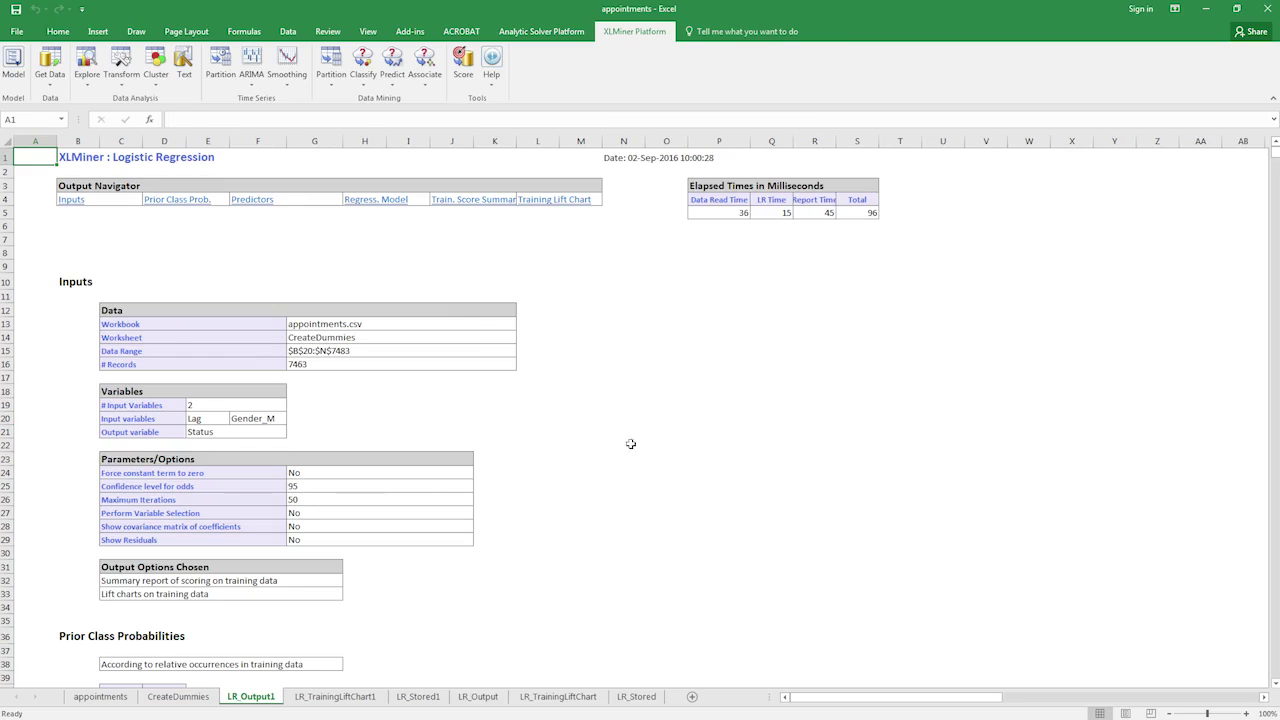
Inspect the Regression Model section of LR_Output1, checking the Gender_M coefficient, the multiple R² and the residual deviance.
left_click(385, 204)
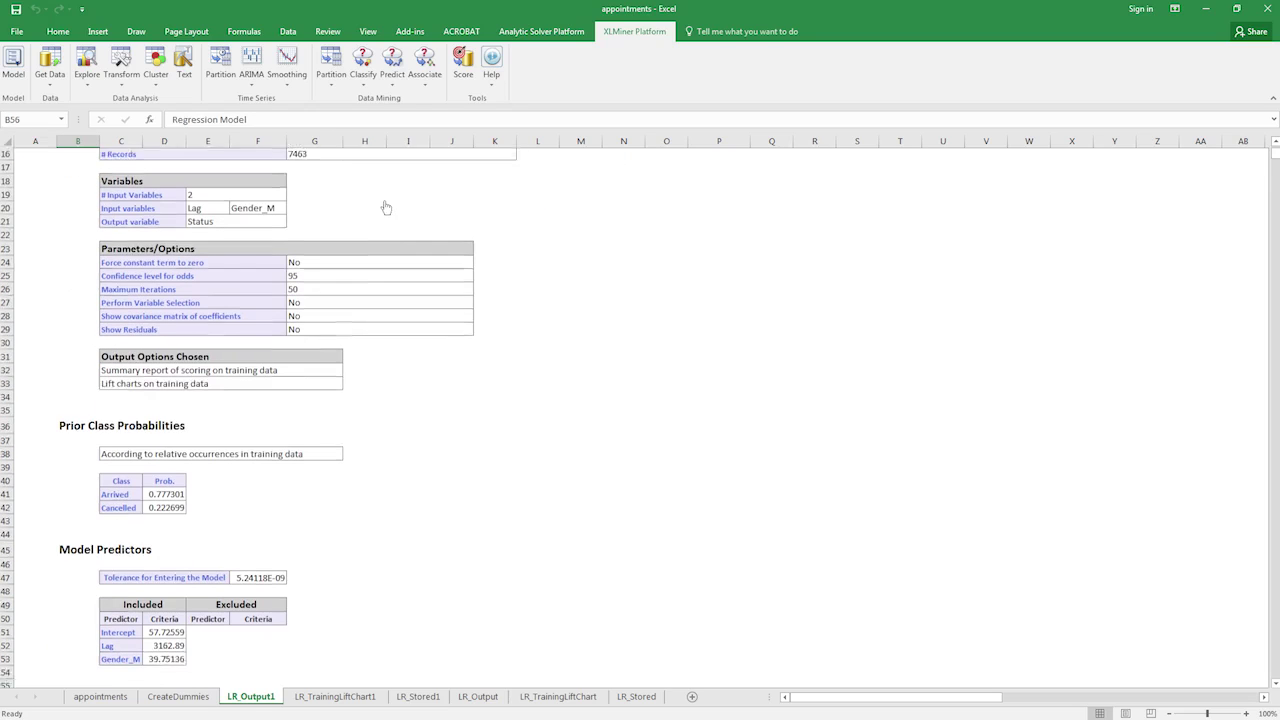
scroll(345, 486, "down", 5)
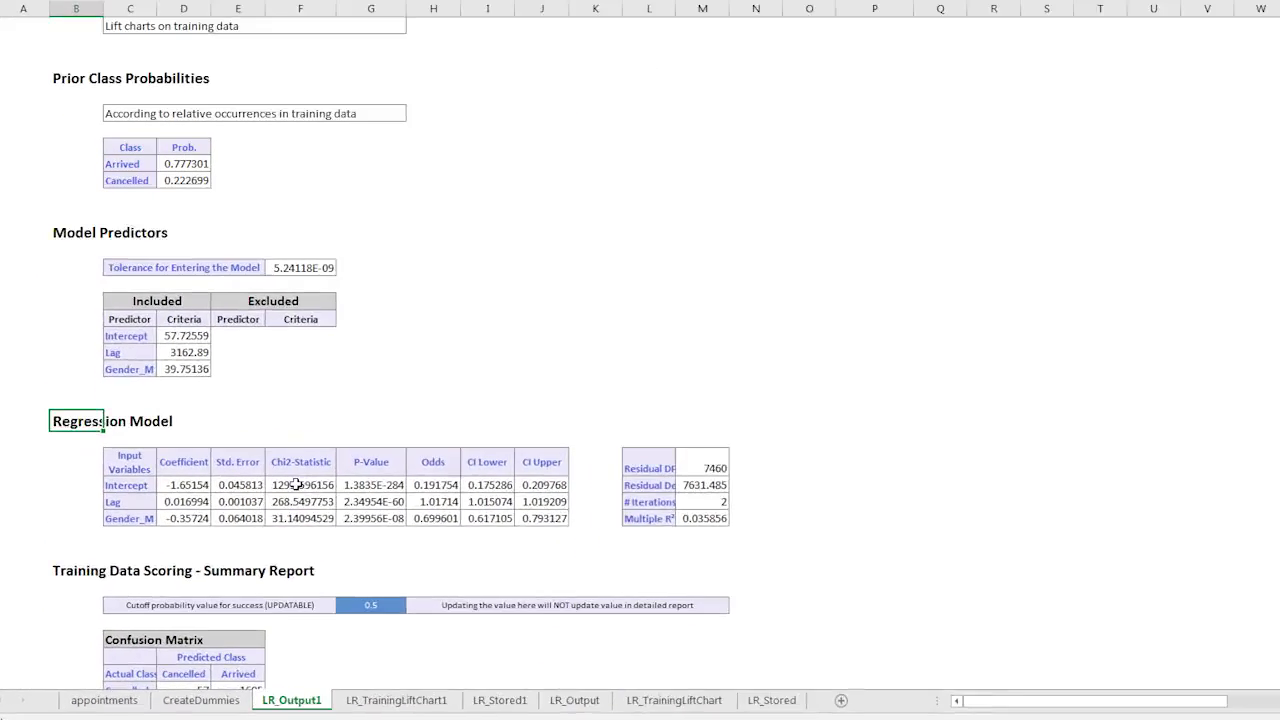
left_click(184, 519)
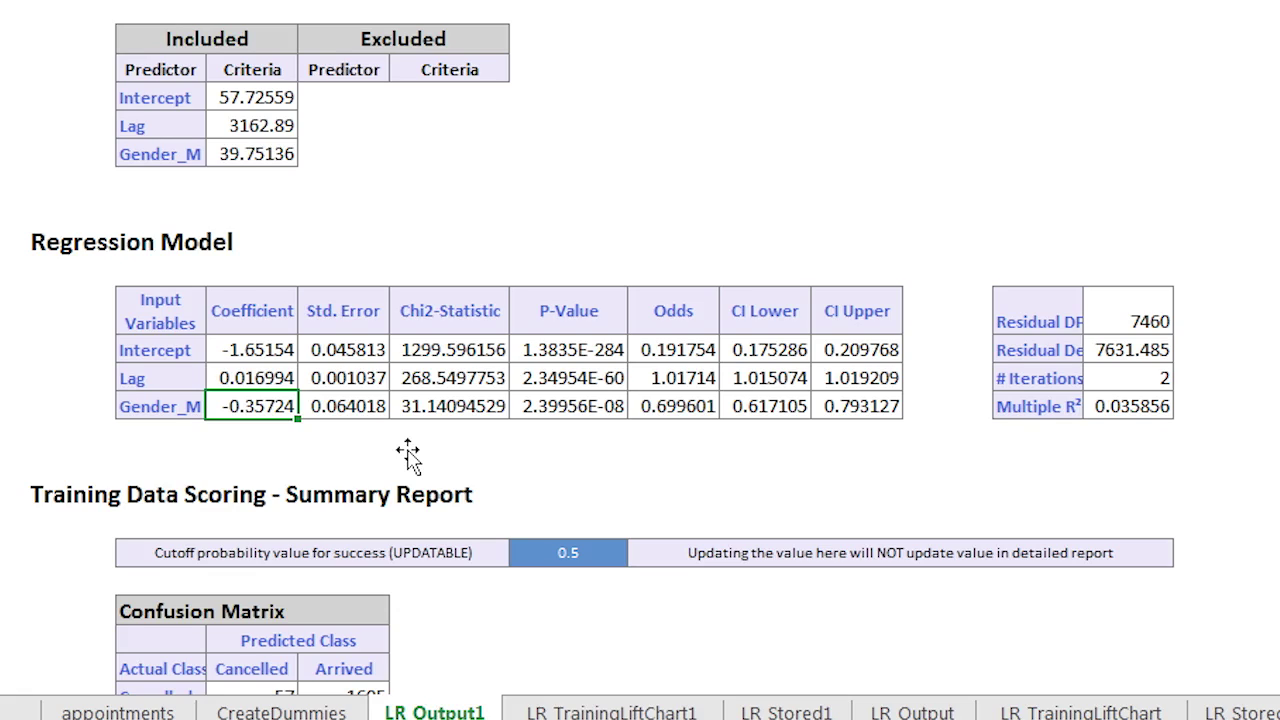
left_click(1102, 410)
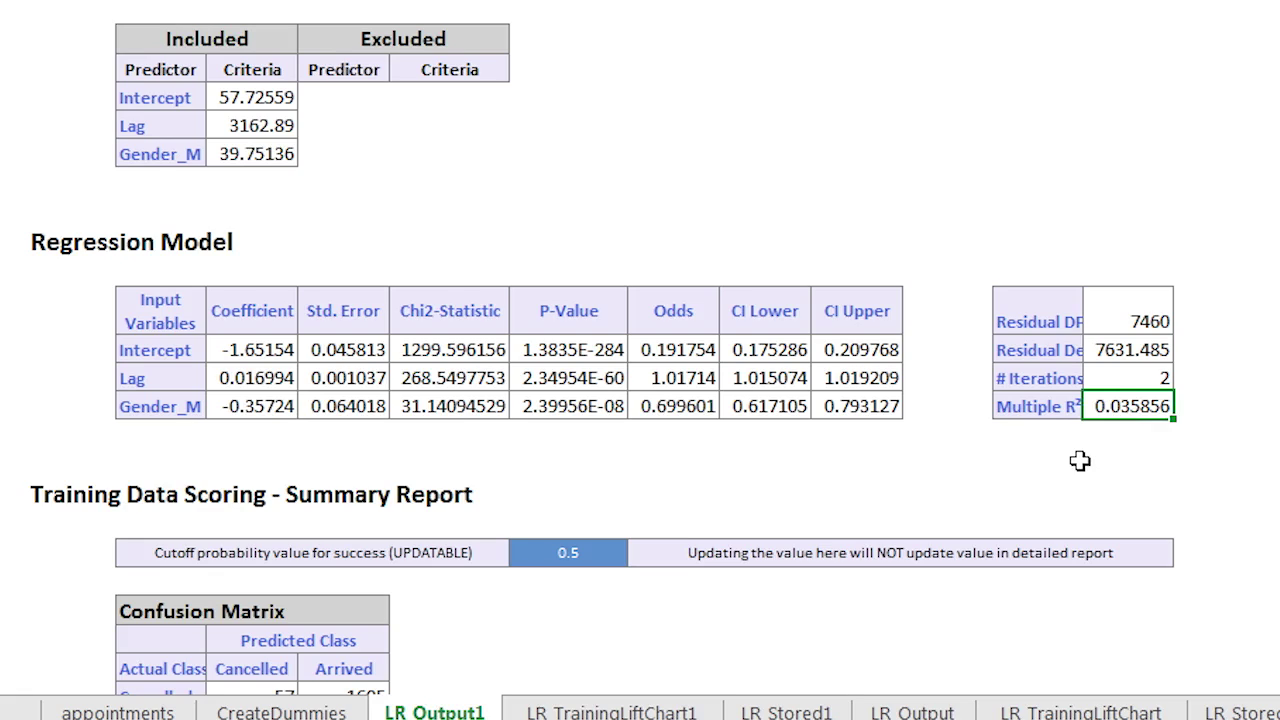
left_click(1123, 352)
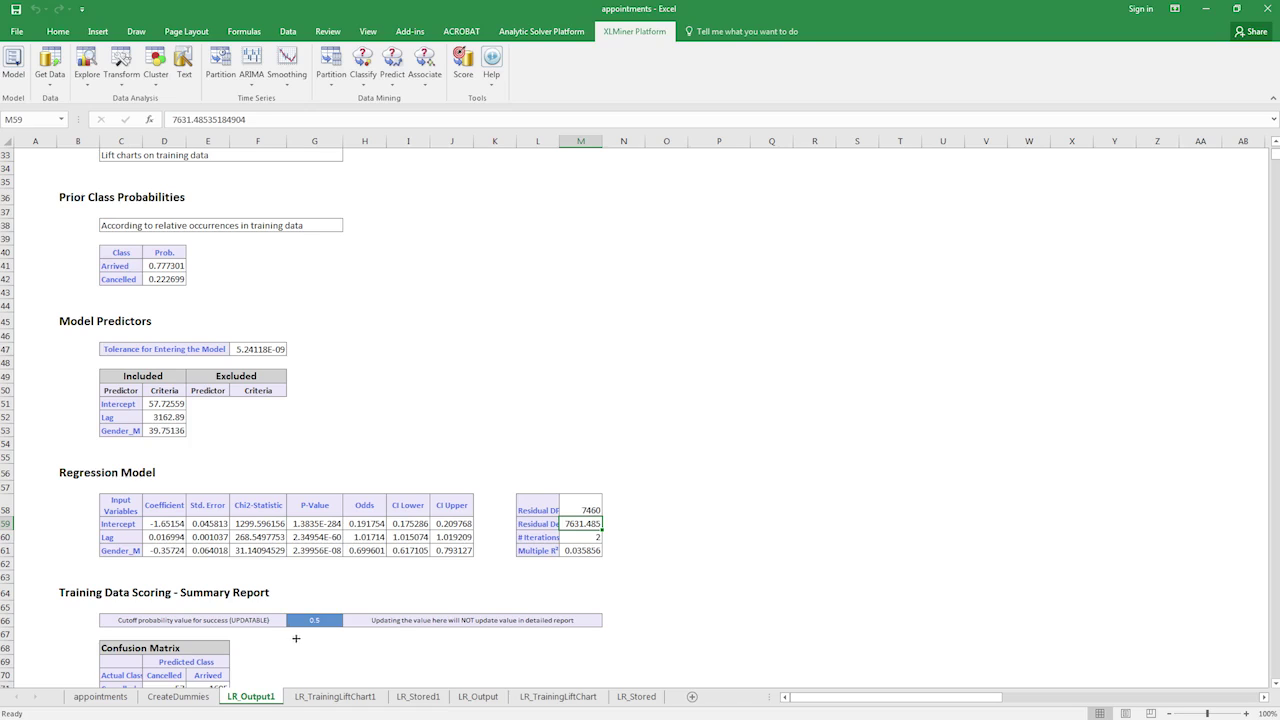
Start a standard data partition on the CreateDummies worksheet and include all of its variables.
left_click(182, 697)
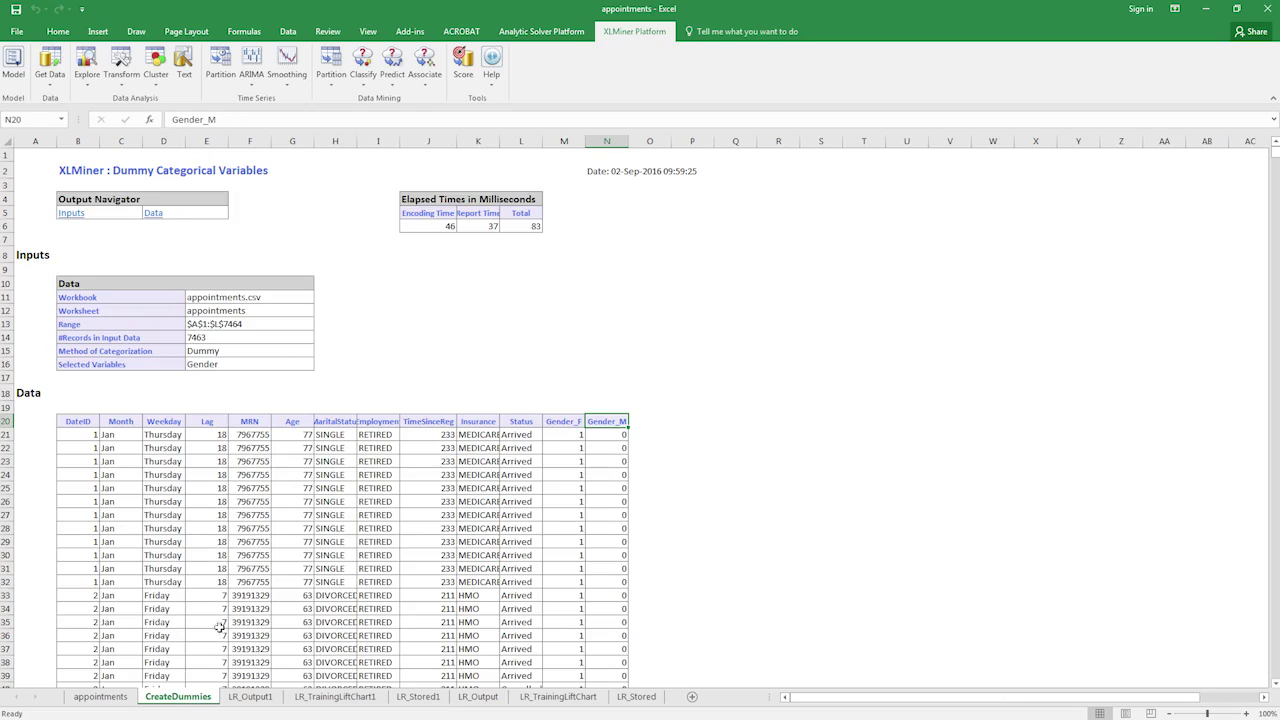
left_click(337, 94)
left_click(375, 106)
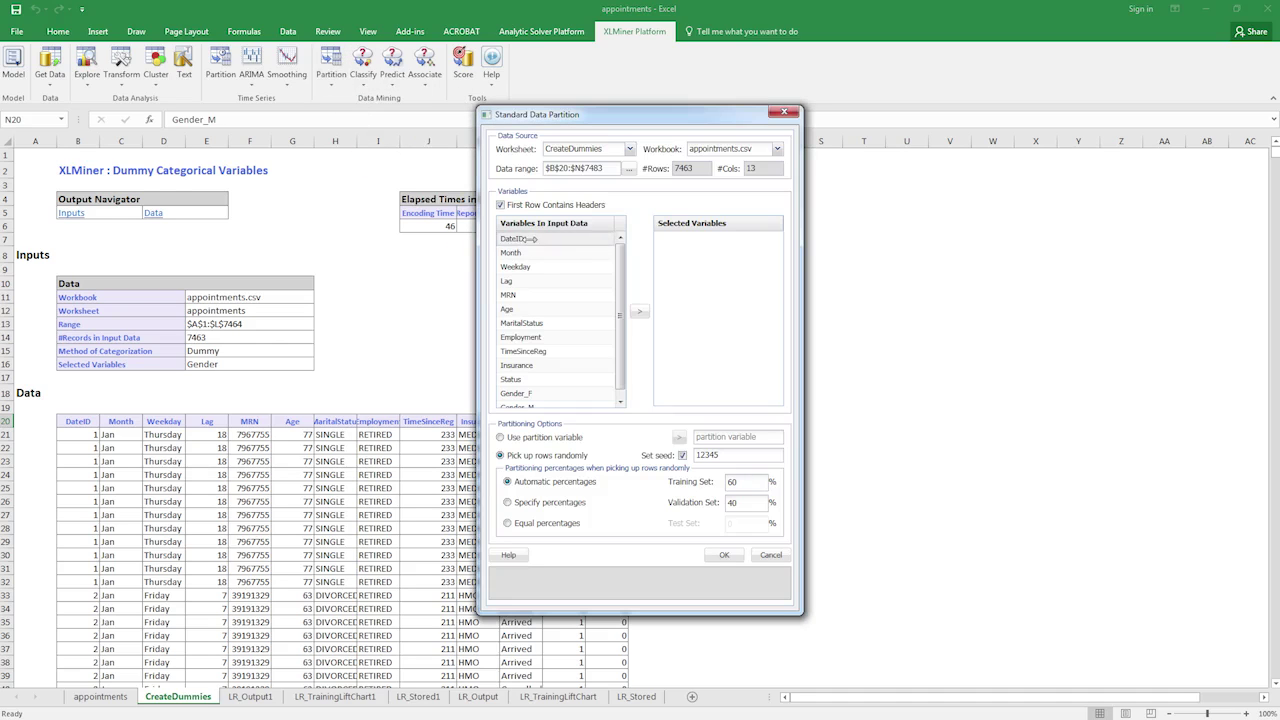
left_click_drag(620, 306, 620, 323)
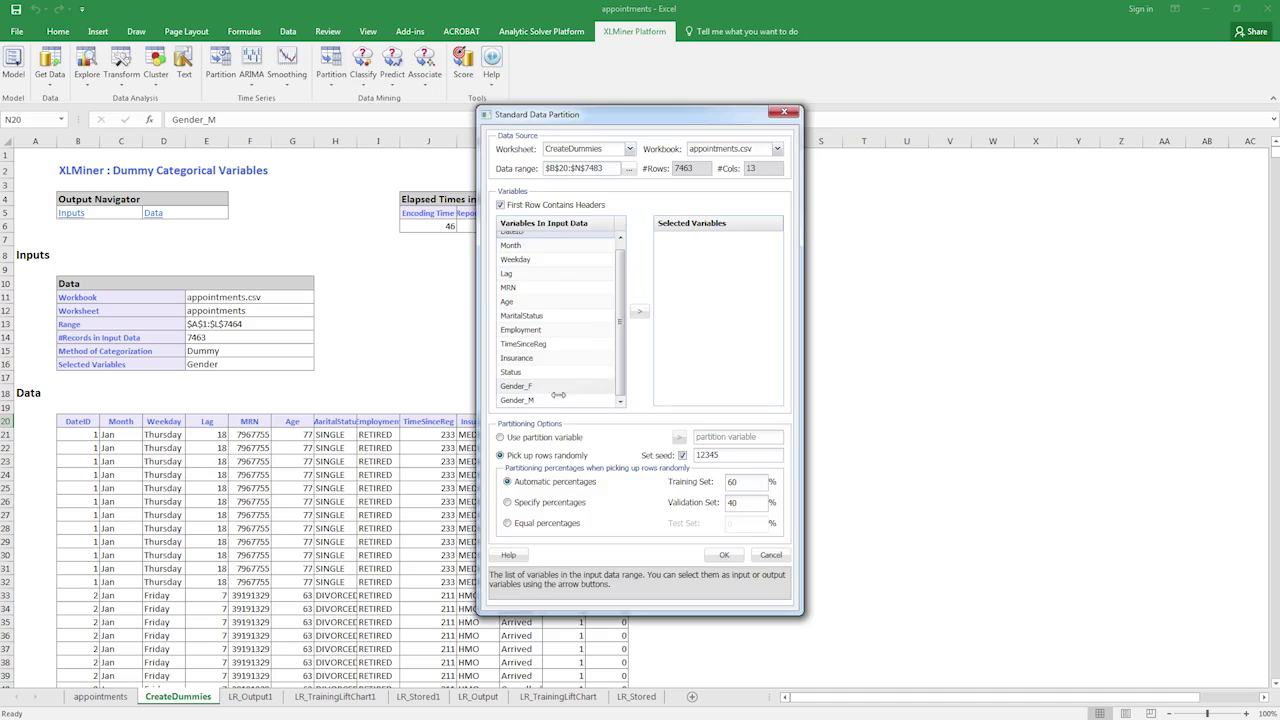
left_click(517, 400)
key("ctrl+a")
left_click(640, 312)
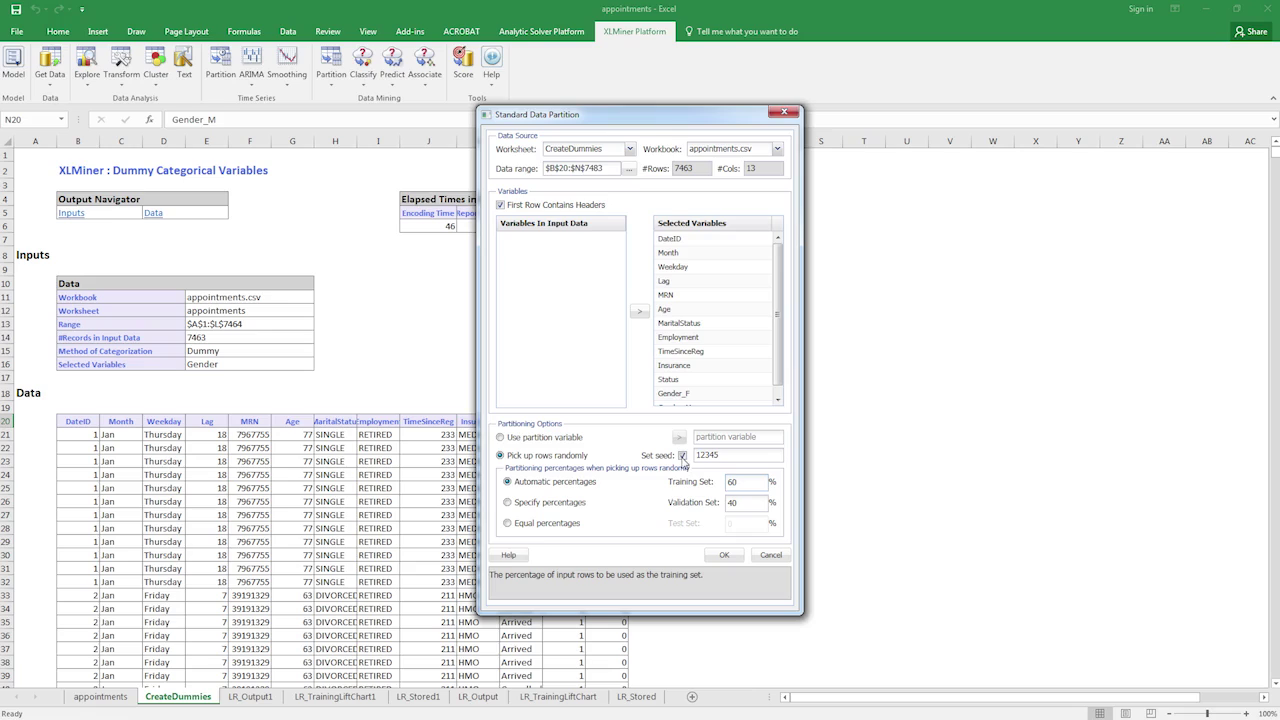
Run the random partition with seed 12345, 60% training and 40% validation, and check the row count of each set.
left_click(724, 455)
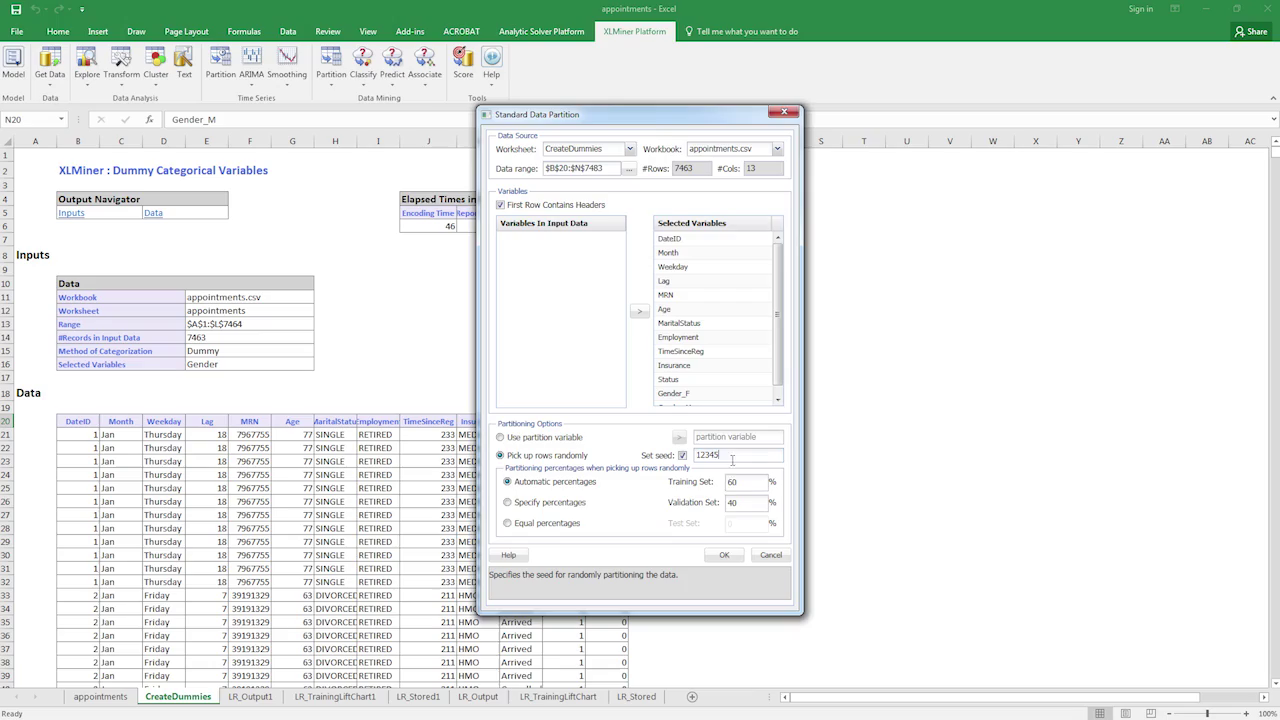
left_click(722, 556)
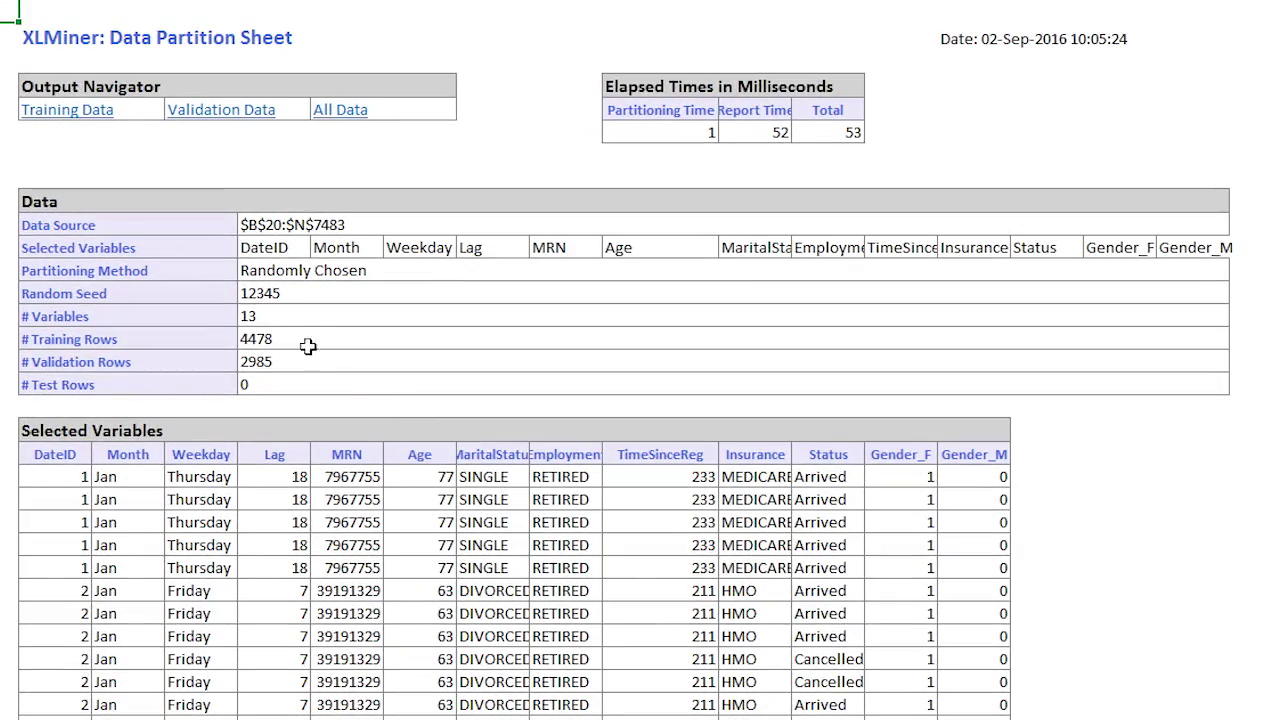
left_click(292, 339)
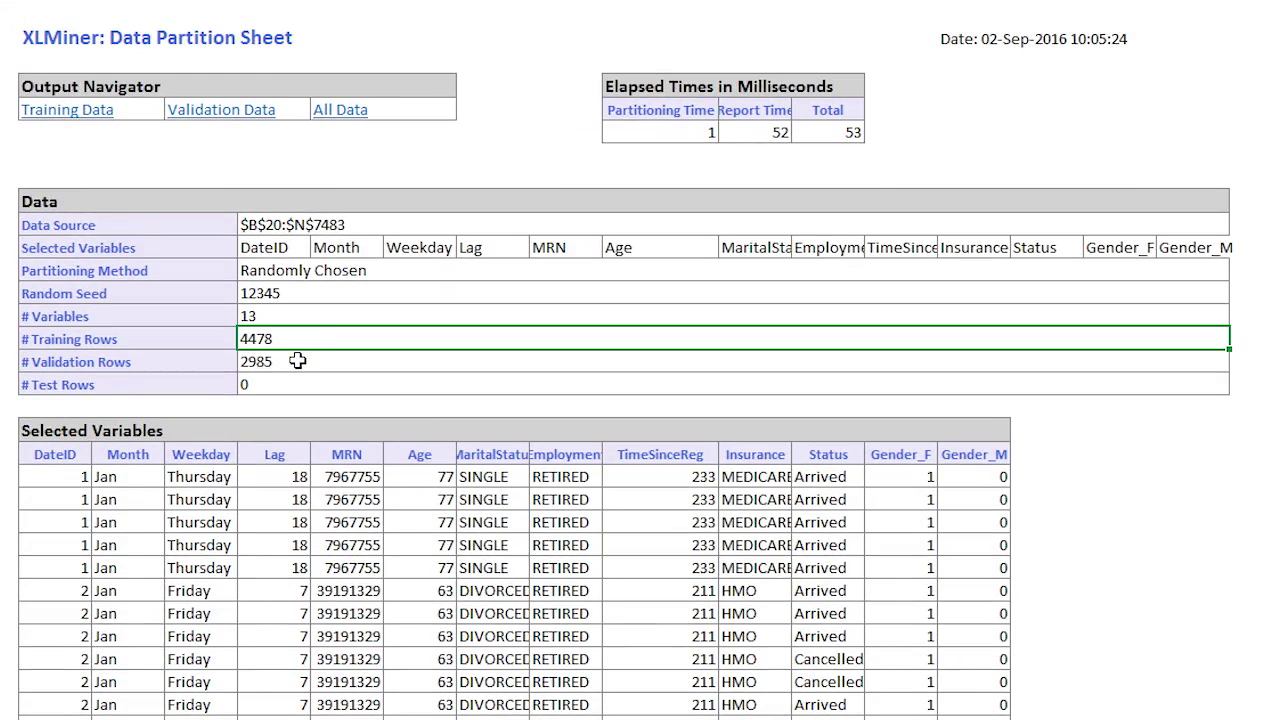
left_click(297, 361)
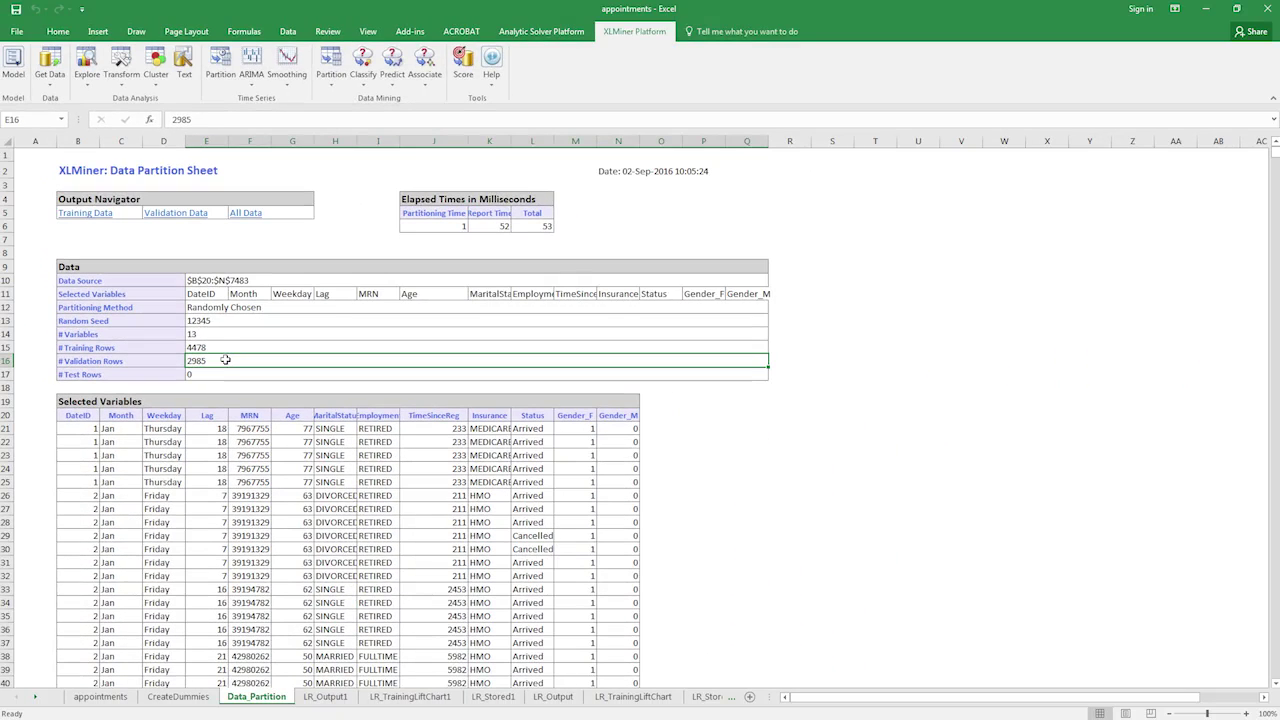
Start a logistic regression on the Data_Partition worksheet with Status as the output variable.
left_click(369, 86)
left_click(410, 135)
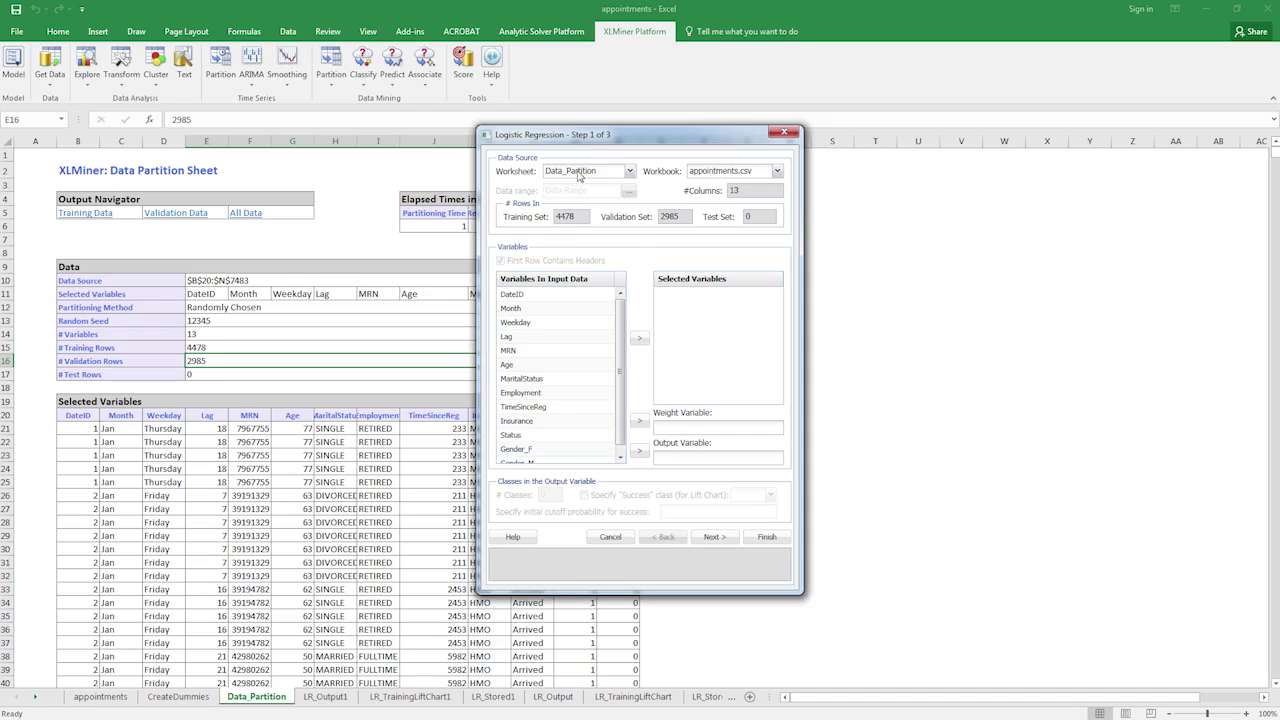
left_click(578, 175)
left_click(579, 172)
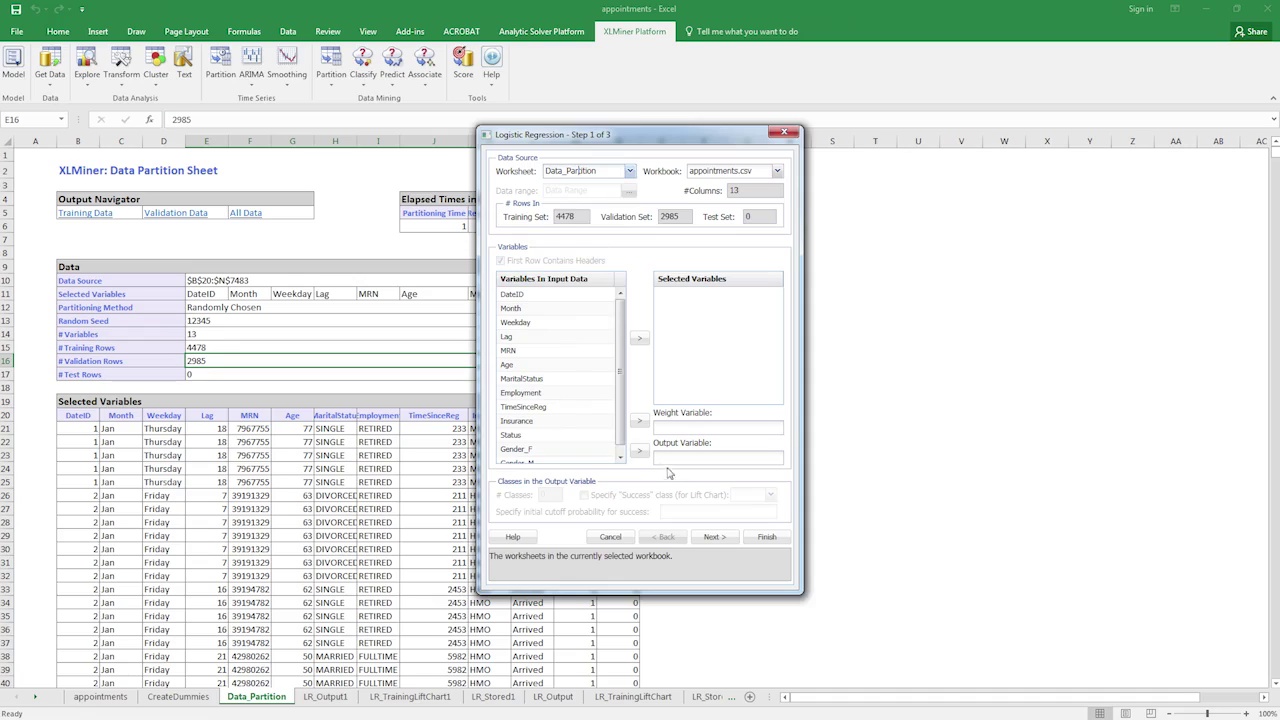
left_click(551, 437)
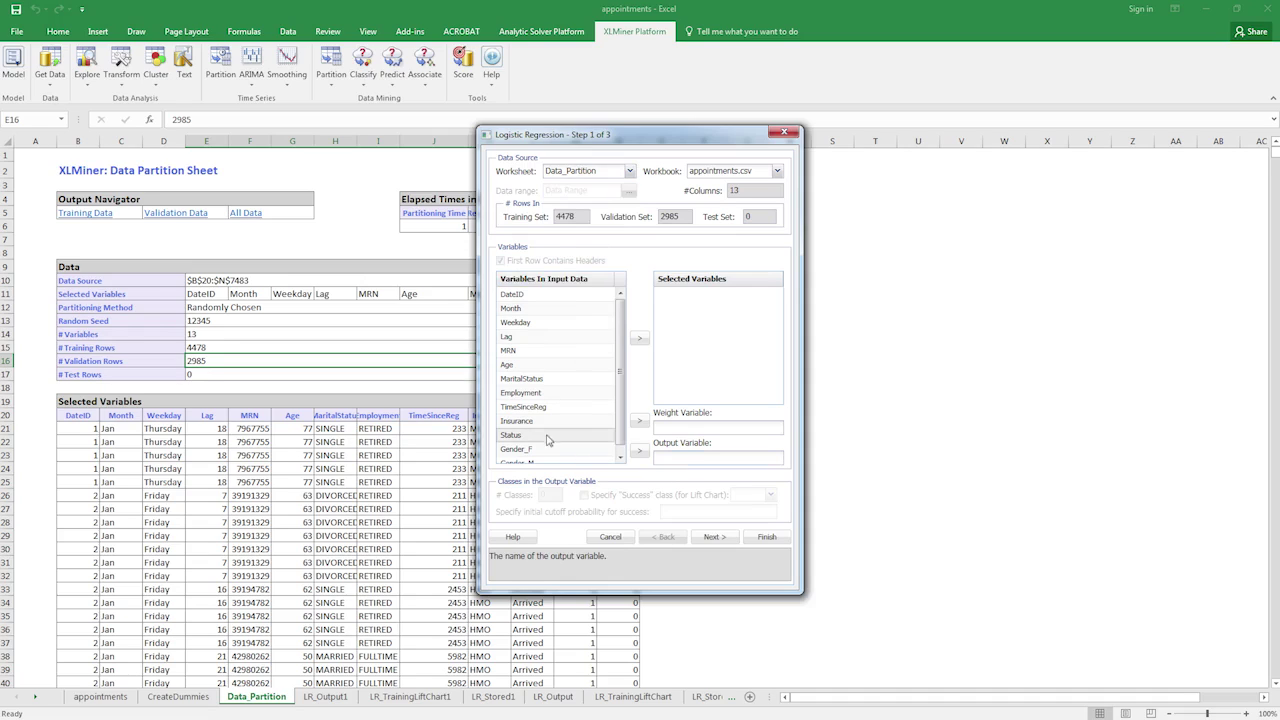
left_click(637, 454)
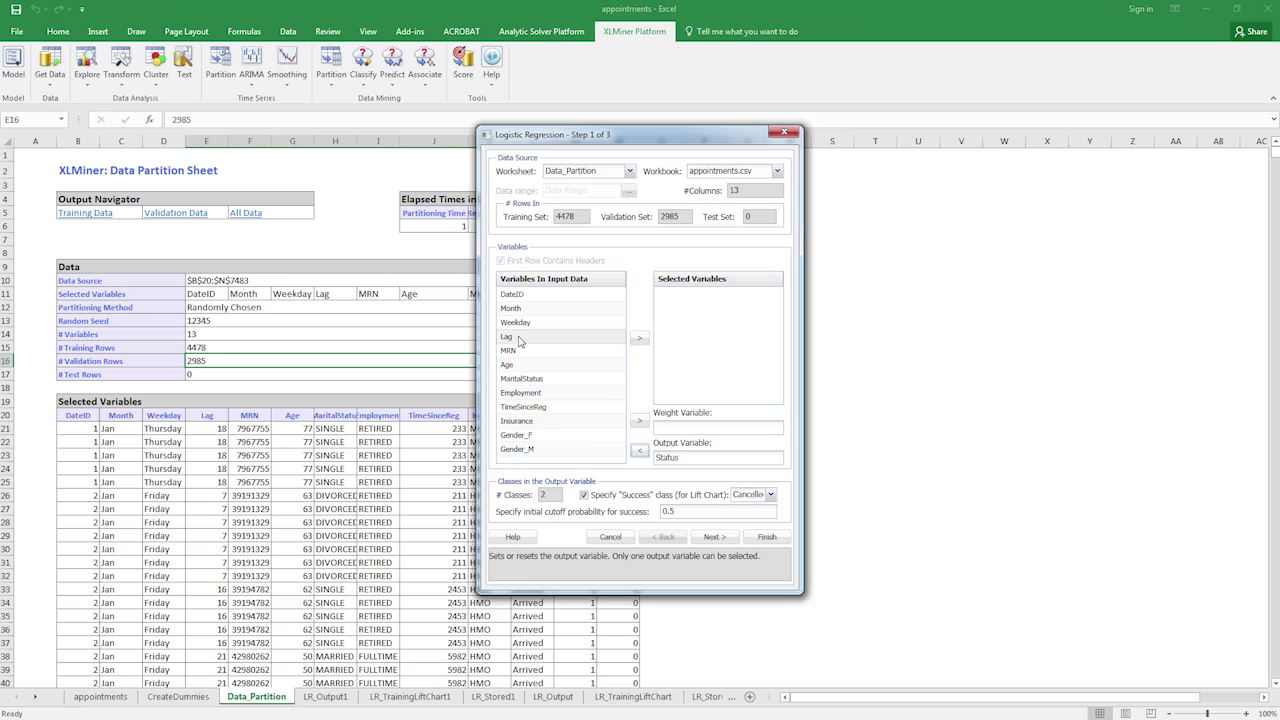
Add Lag and Gender_M as input variables and run the logistic regression on the partitioned data with the default options.
left_click(515, 434)
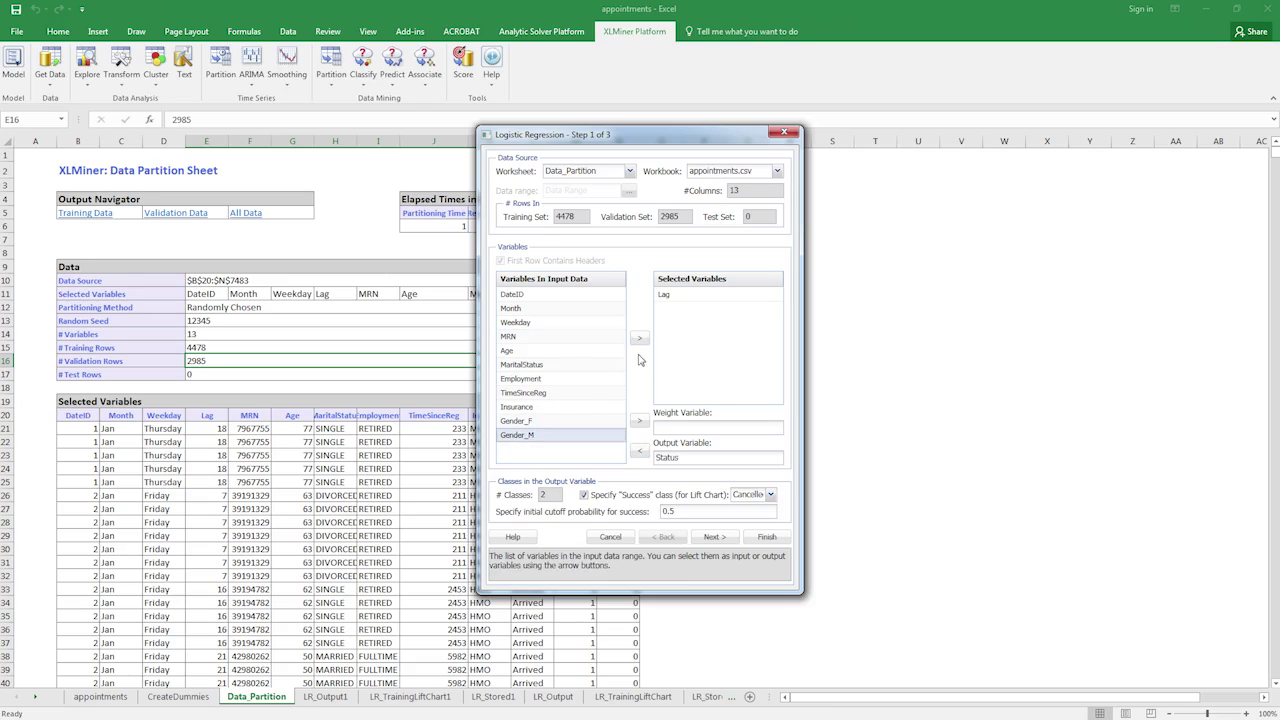
left_click(637, 338)
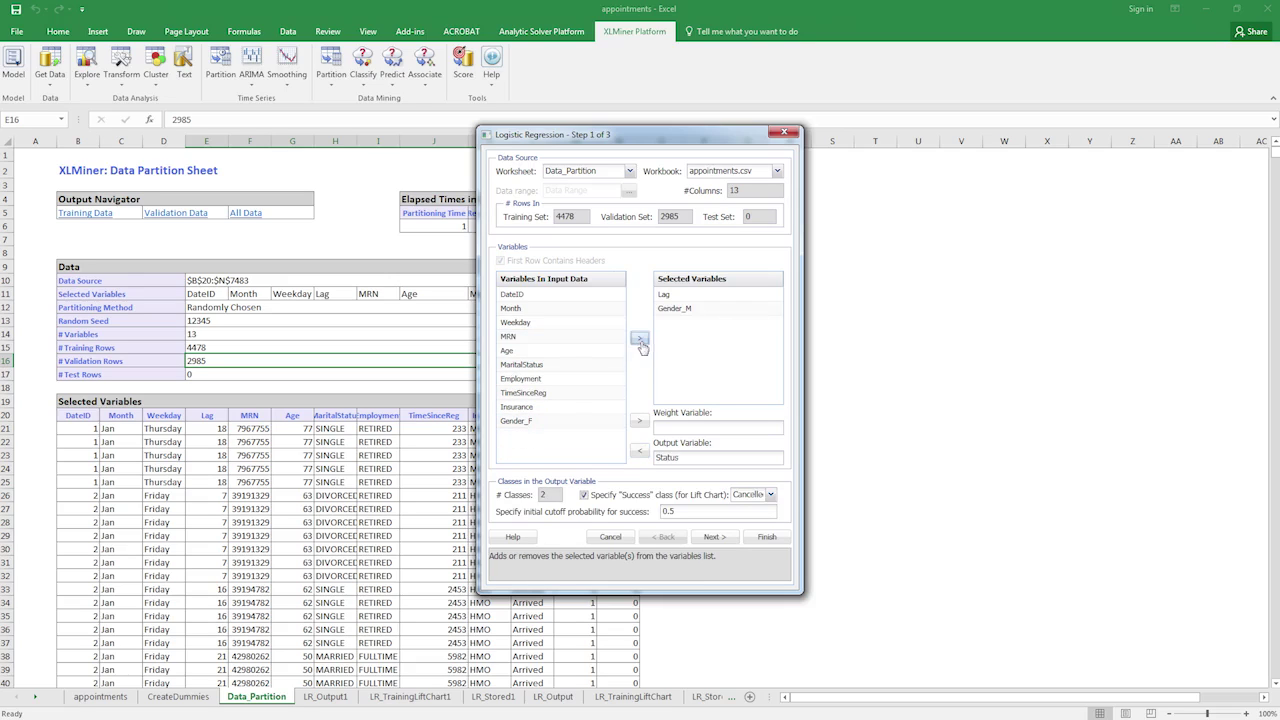
left_click(766, 538)
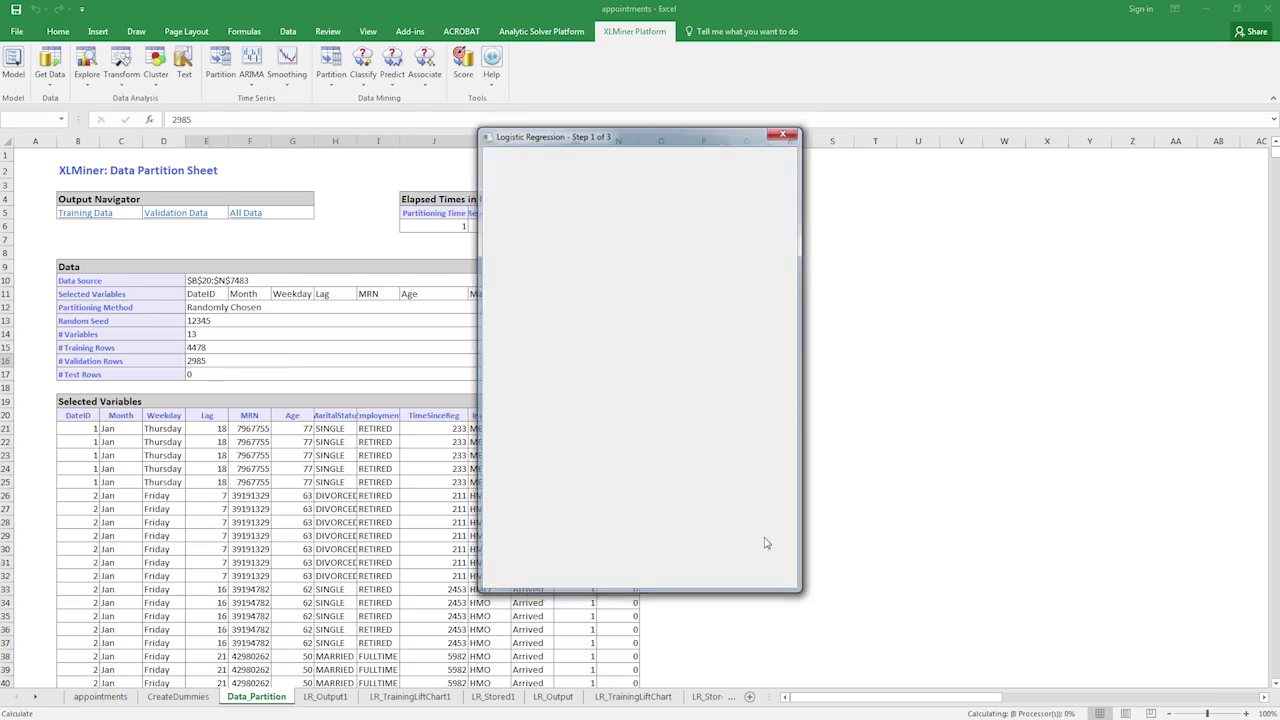
Examine the LR_Output2 regression coefficients and compare the training and validation scoring summaries, including the confusion matrices.
scroll(367, 403, "down", 13)
scroll(367, 403, "down", 14)
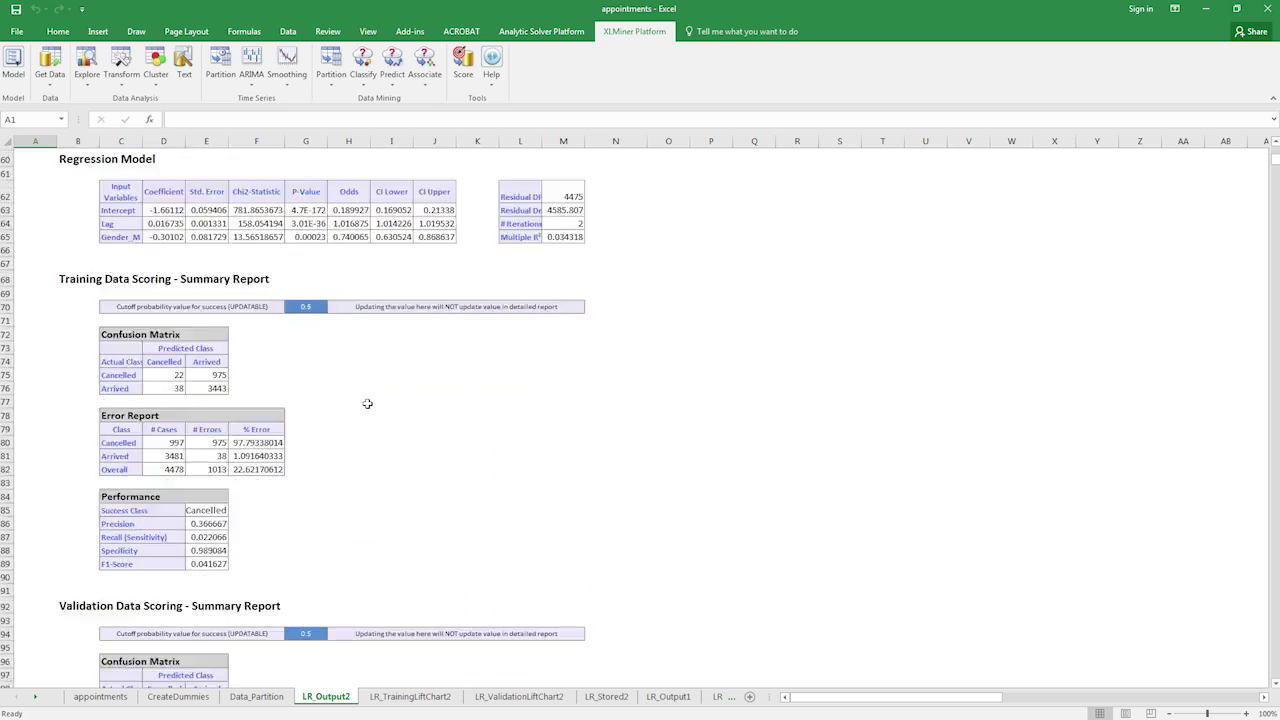
scroll(367, 403, "up", 1)
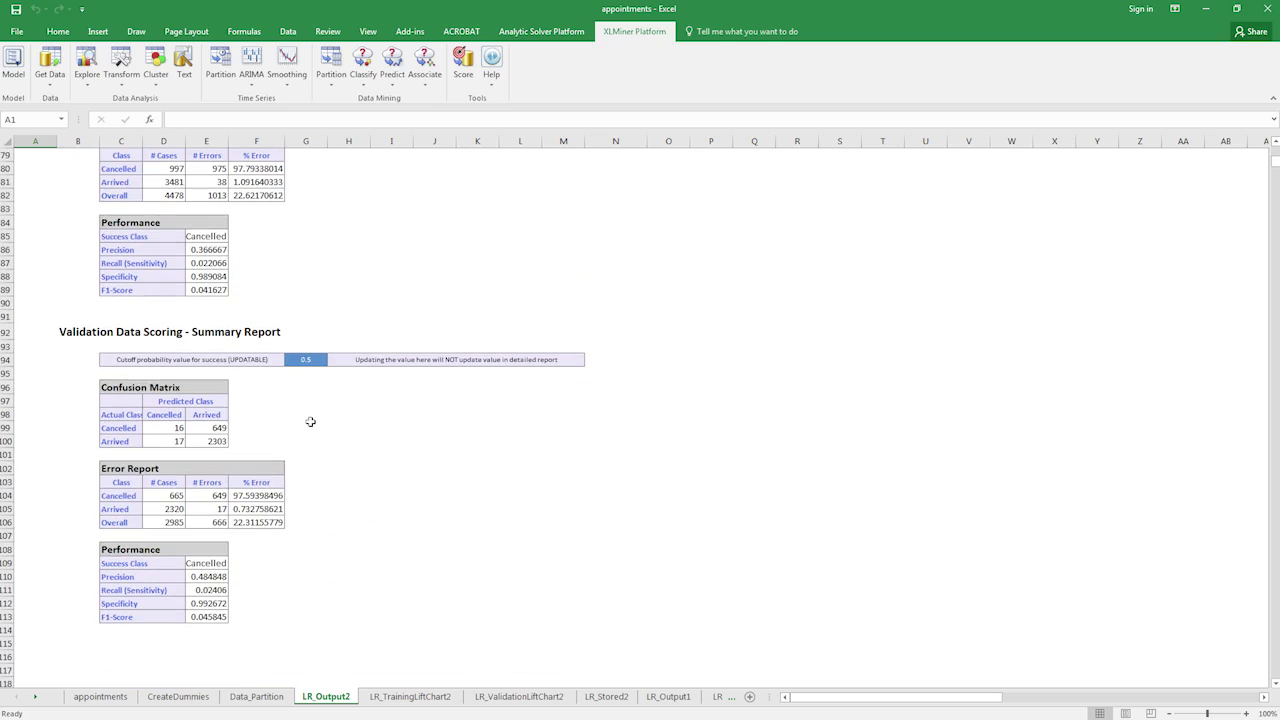
scroll(310, 422, "up", 5)
scroll(311, 419, "up", 2)
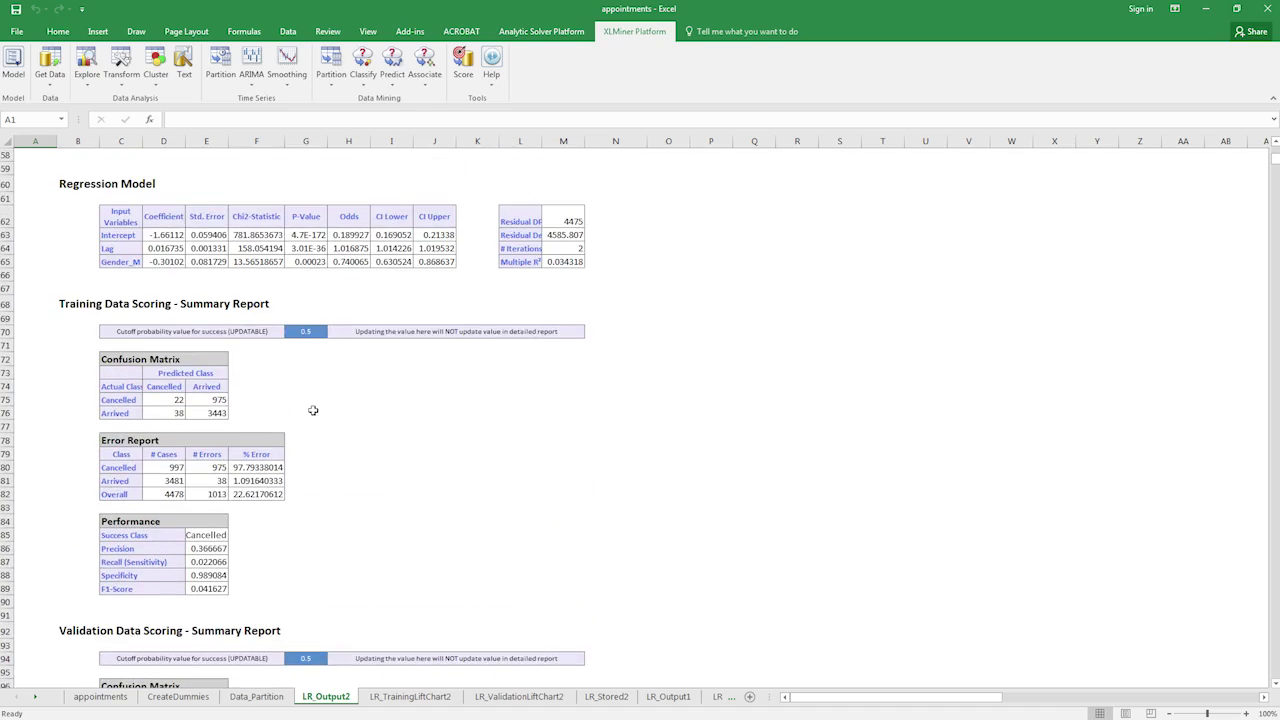
left_click_drag(172, 249, 171, 258)
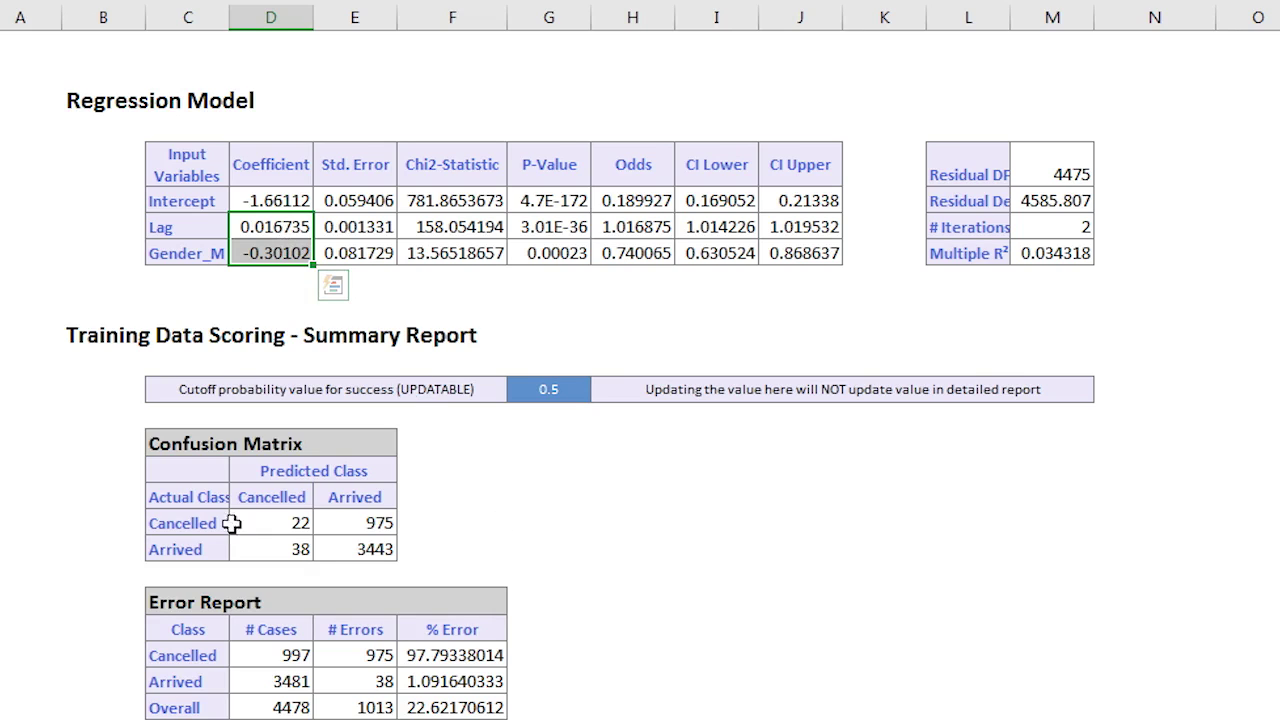
left_click(172, 517)
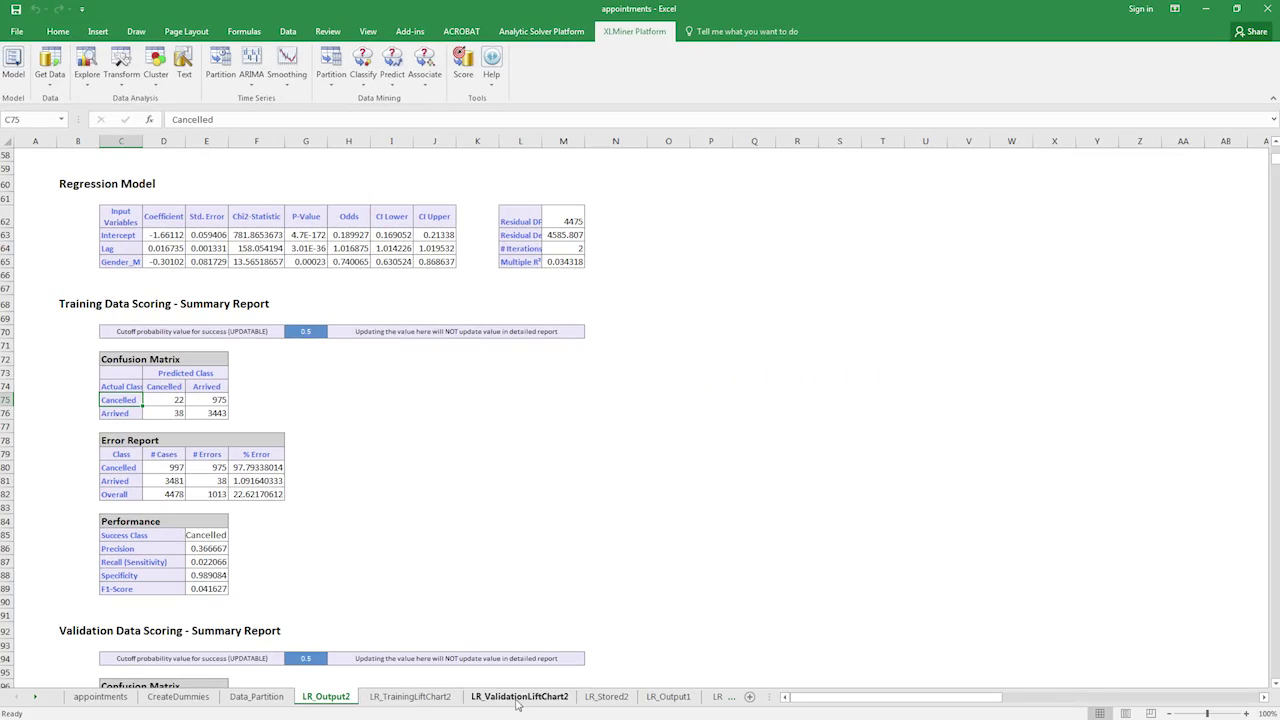
Review the lift chart, decile-wise lift chart and ROC curve for the validation dataset on LR_ValidationLiftChart2.
left_click(516, 697)
scroll(462, 606, "down", 1)
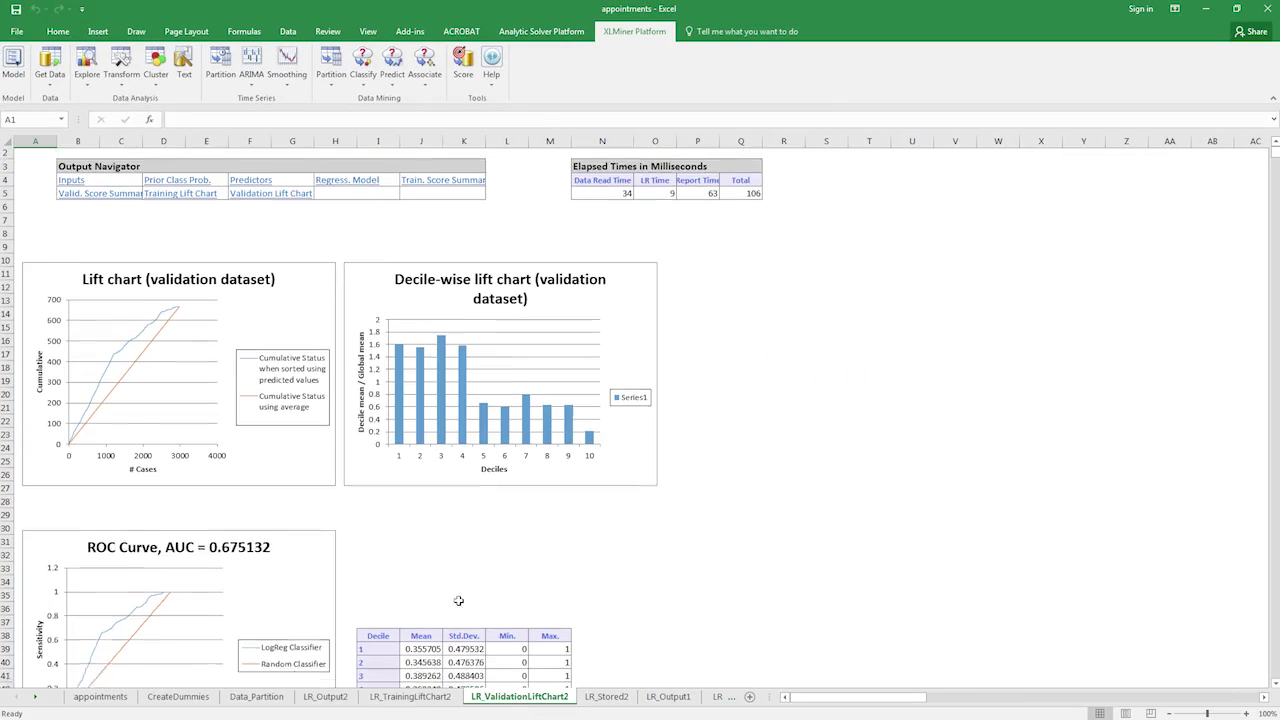
left_click(270, 457)
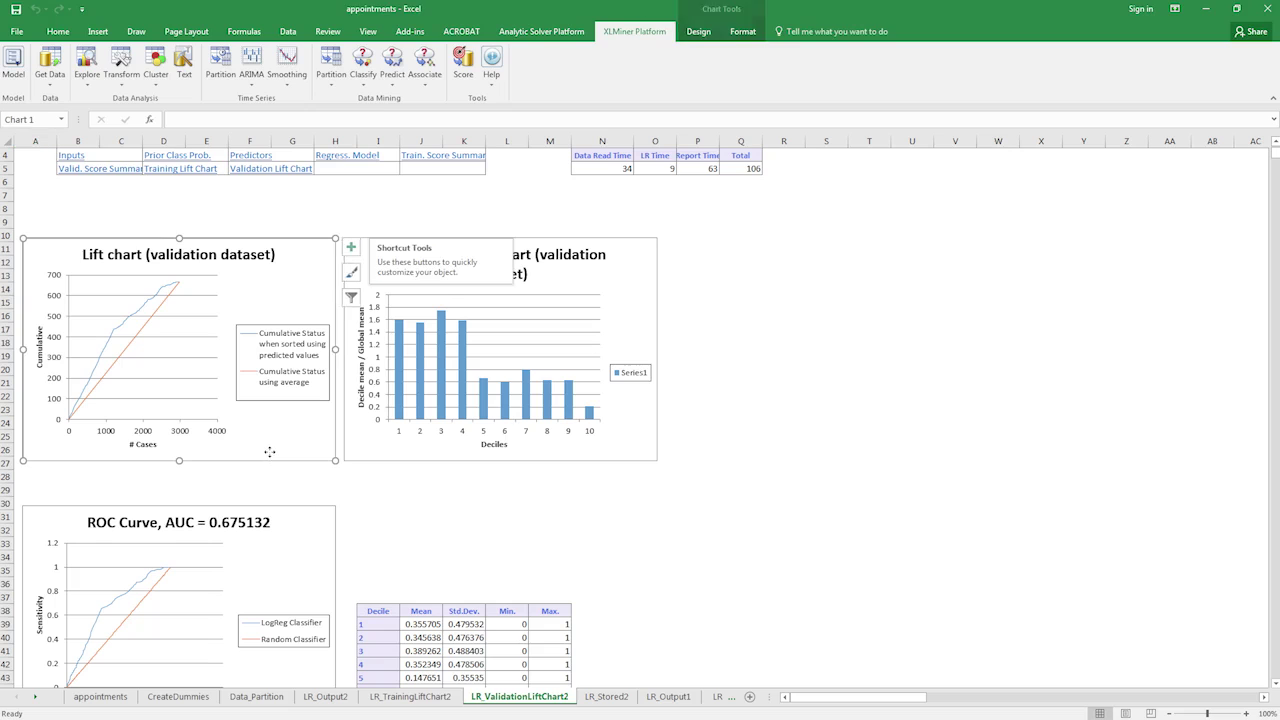
left_click(281, 540)
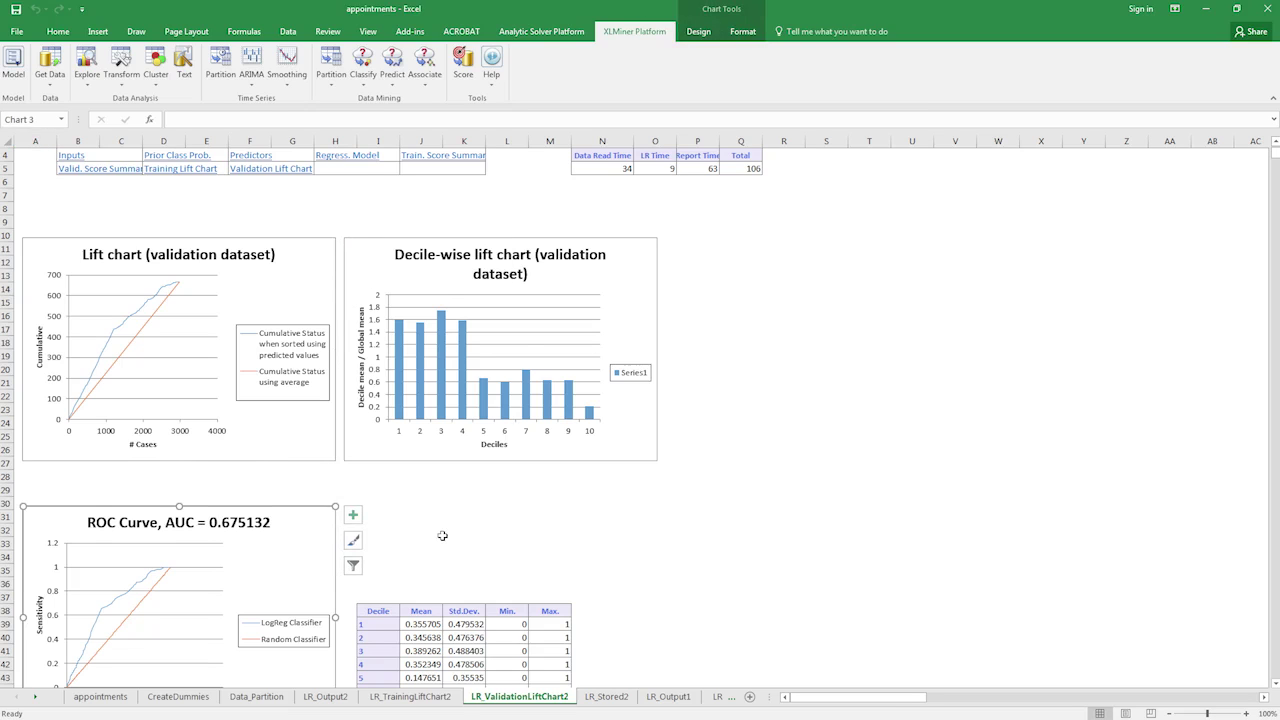
scroll(444, 535, "down", 1)
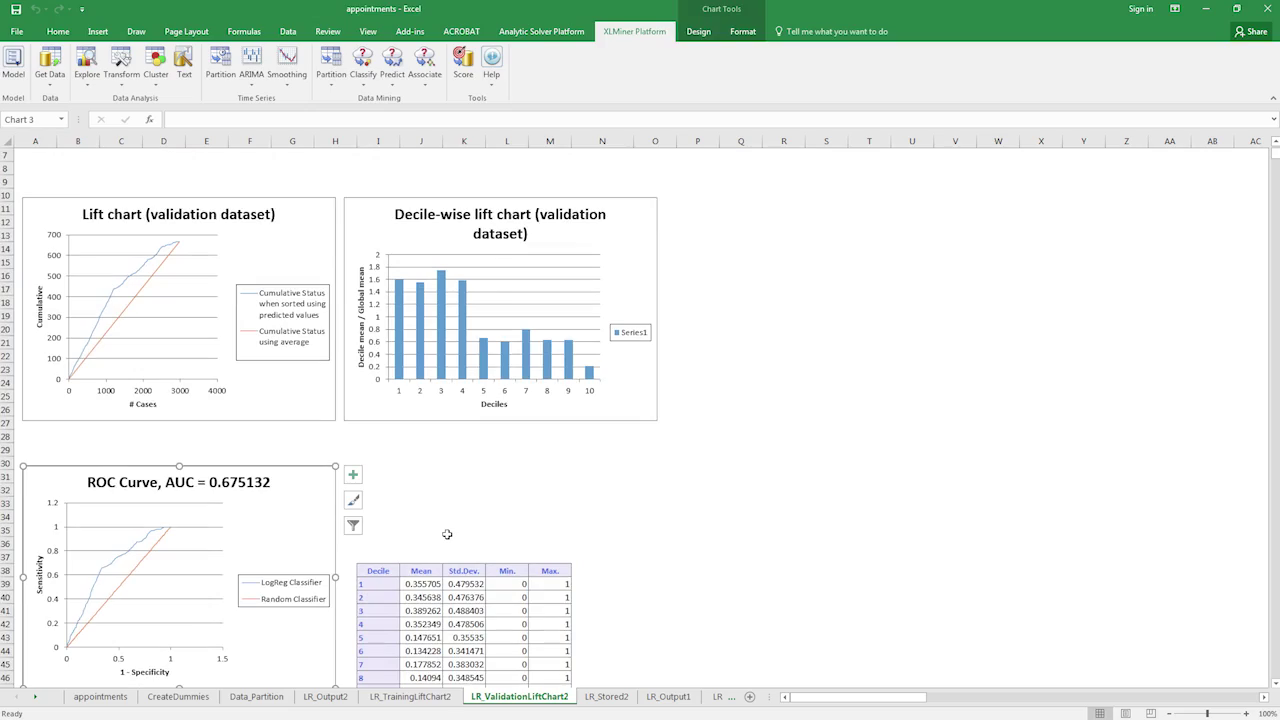